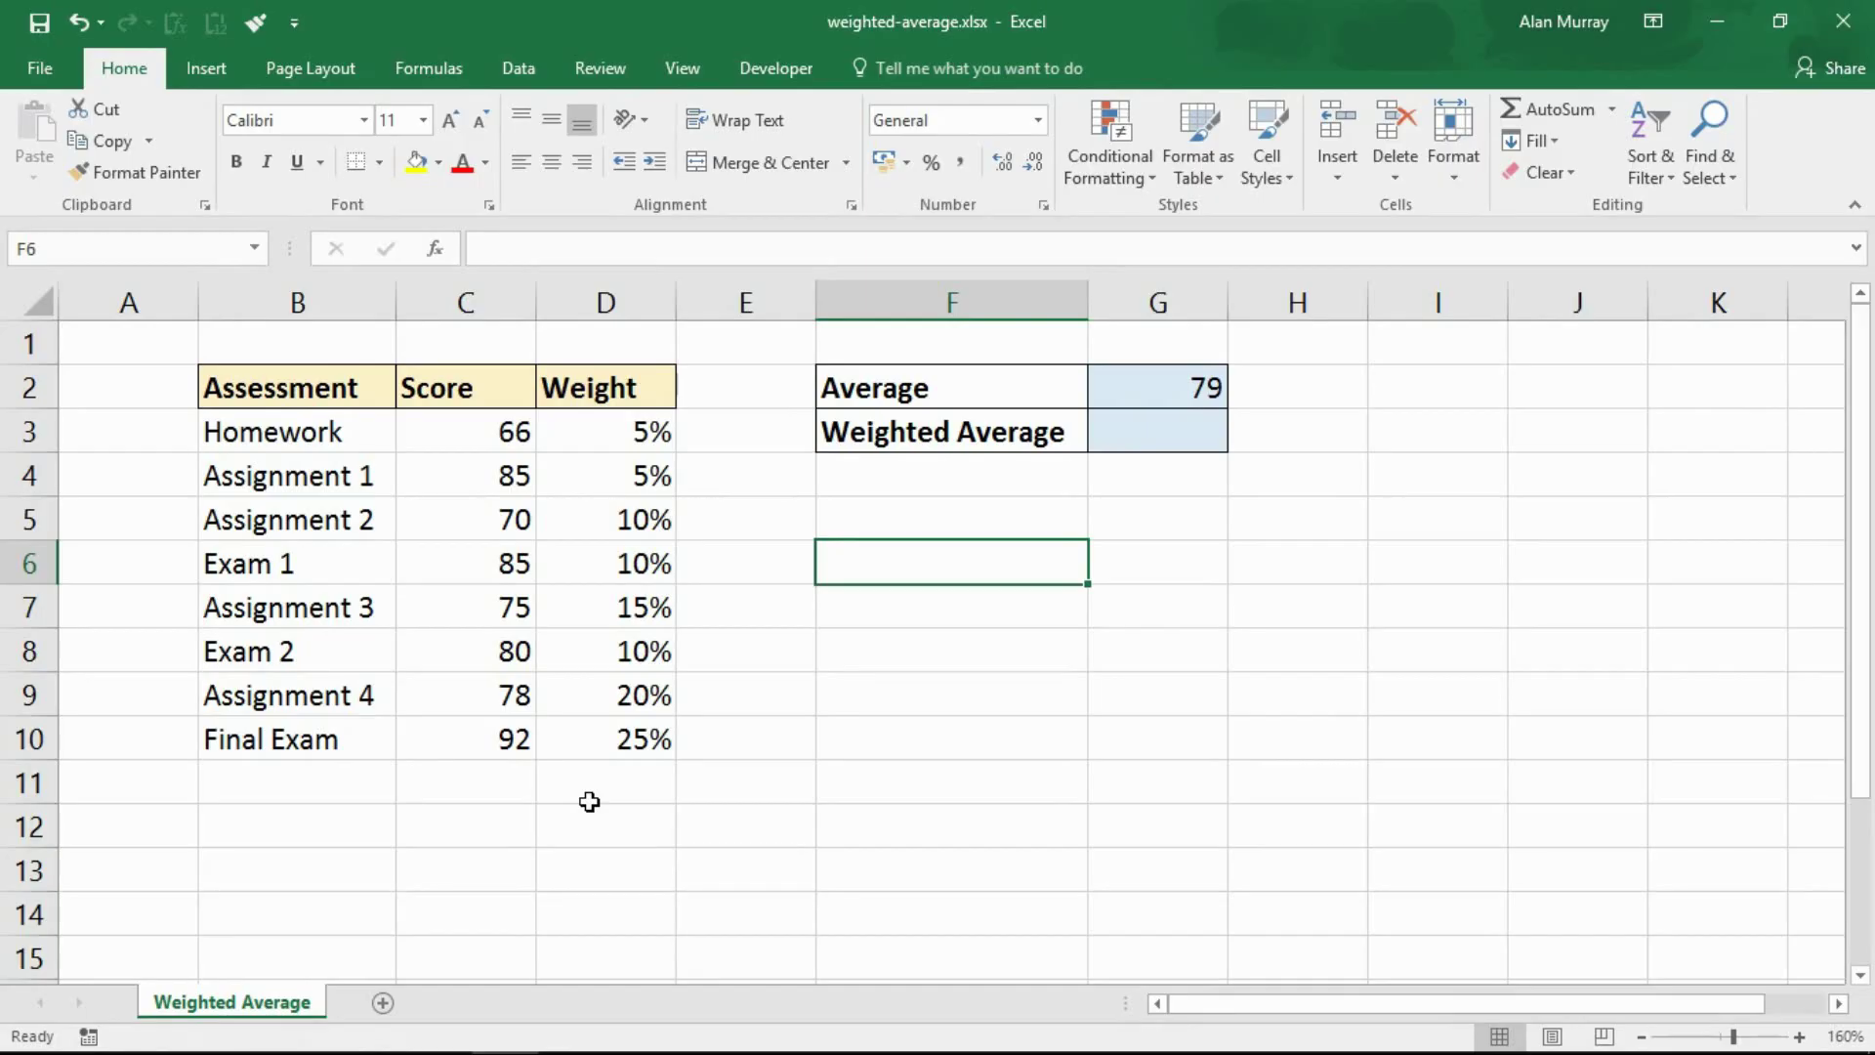
- Review the first assessment names and scores and the AVERAGE formula behind the 79, leaving it unchanged
{"action": "left_click_drag", "start_coordinate": [385, 431], "coordinate": [381, 564]}
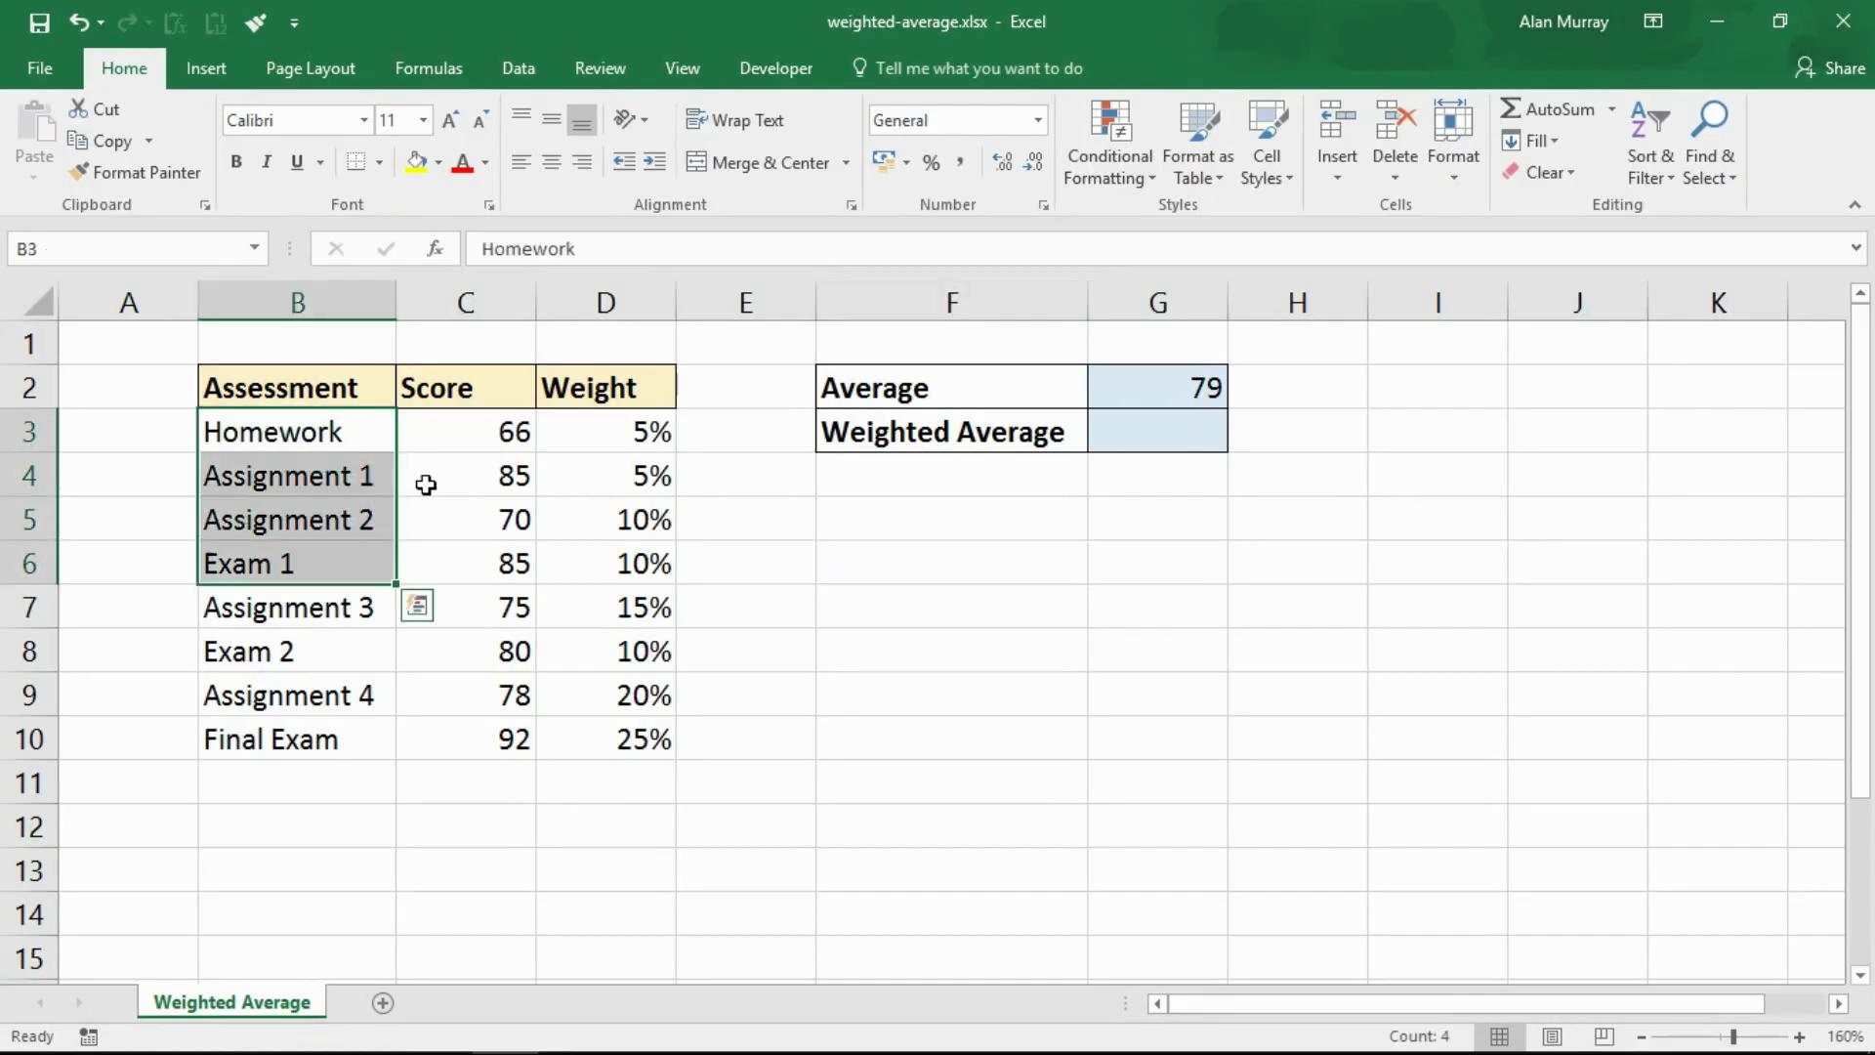
{"action": "left_click_drag", "start_coordinate": [477, 439], "coordinate": [484, 568]}
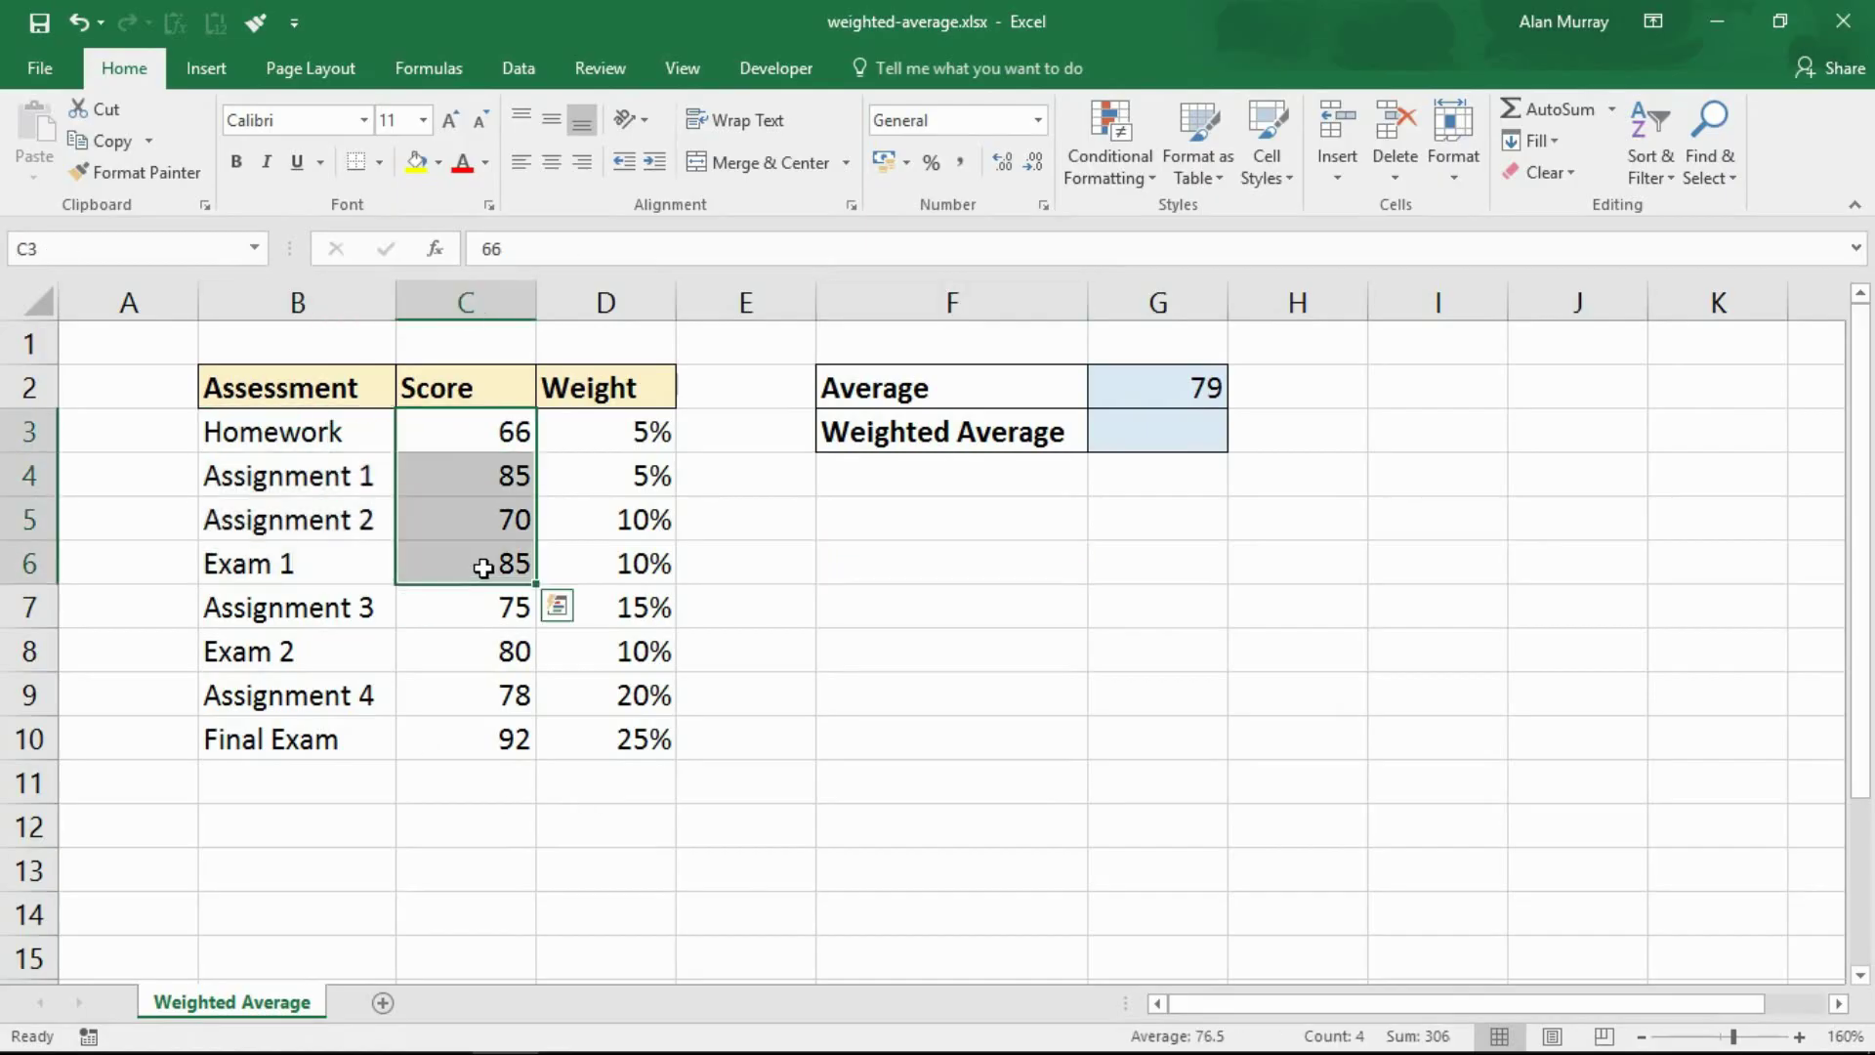
{"action": "double_click", "coordinate": [1161, 394]}
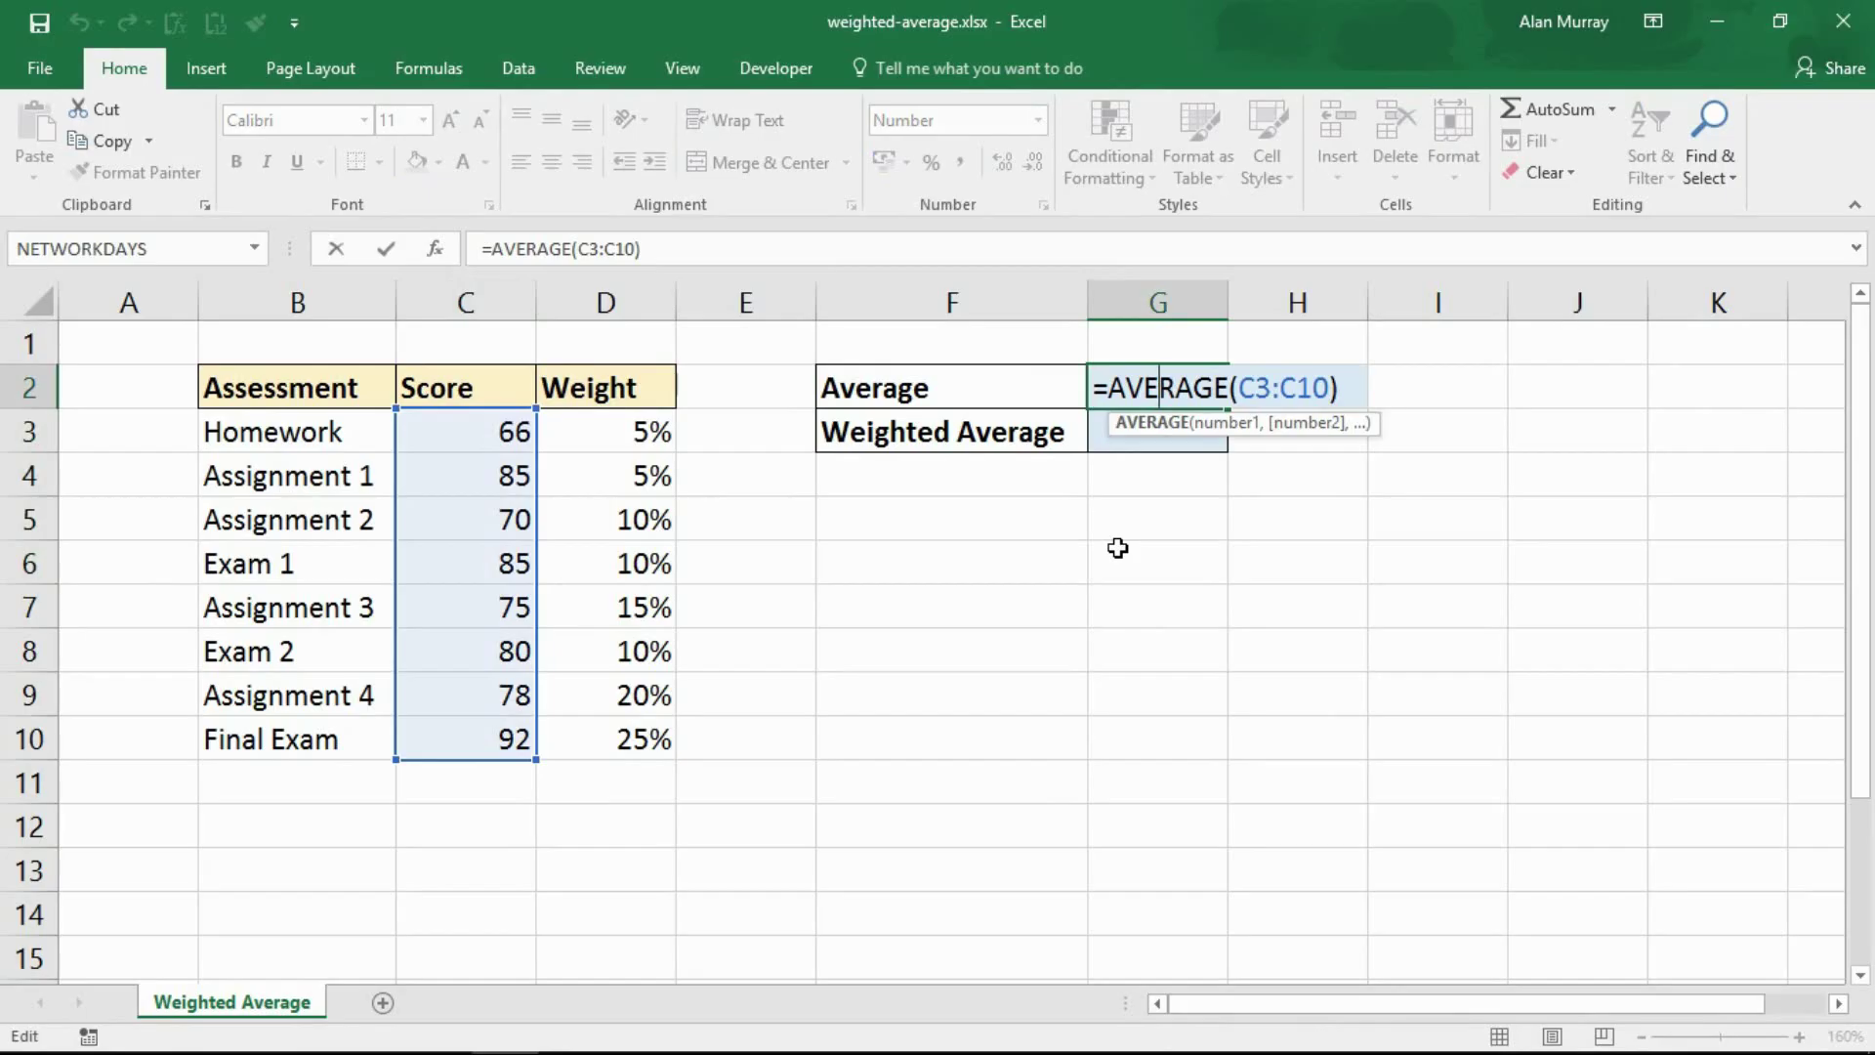
{"action": "key", "text": "Return"}
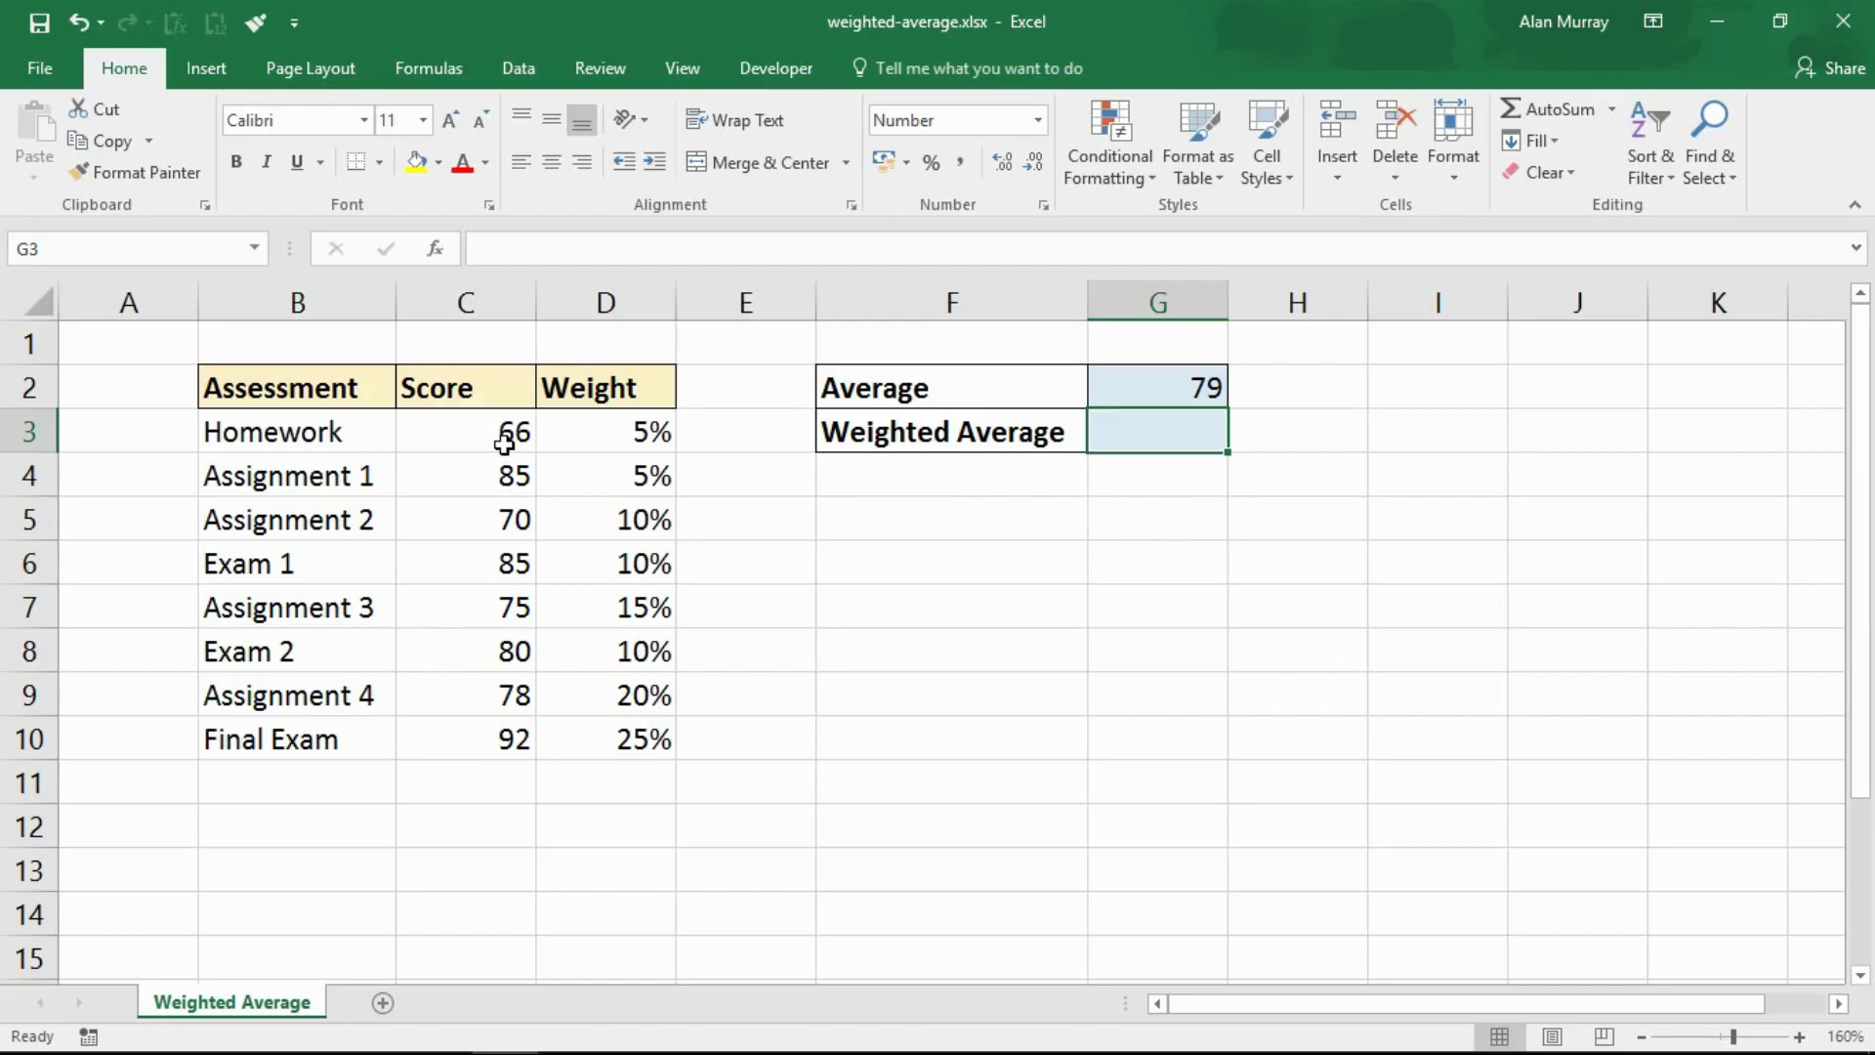
- Highlight the scores in column C and the weights D3:D10 for comparison
{"action": "left_click_drag", "start_coordinate": [506, 436], "coordinate": [500, 635]}
{"action": "left_click_drag", "start_coordinate": [656, 438], "coordinate": [659, 586]}
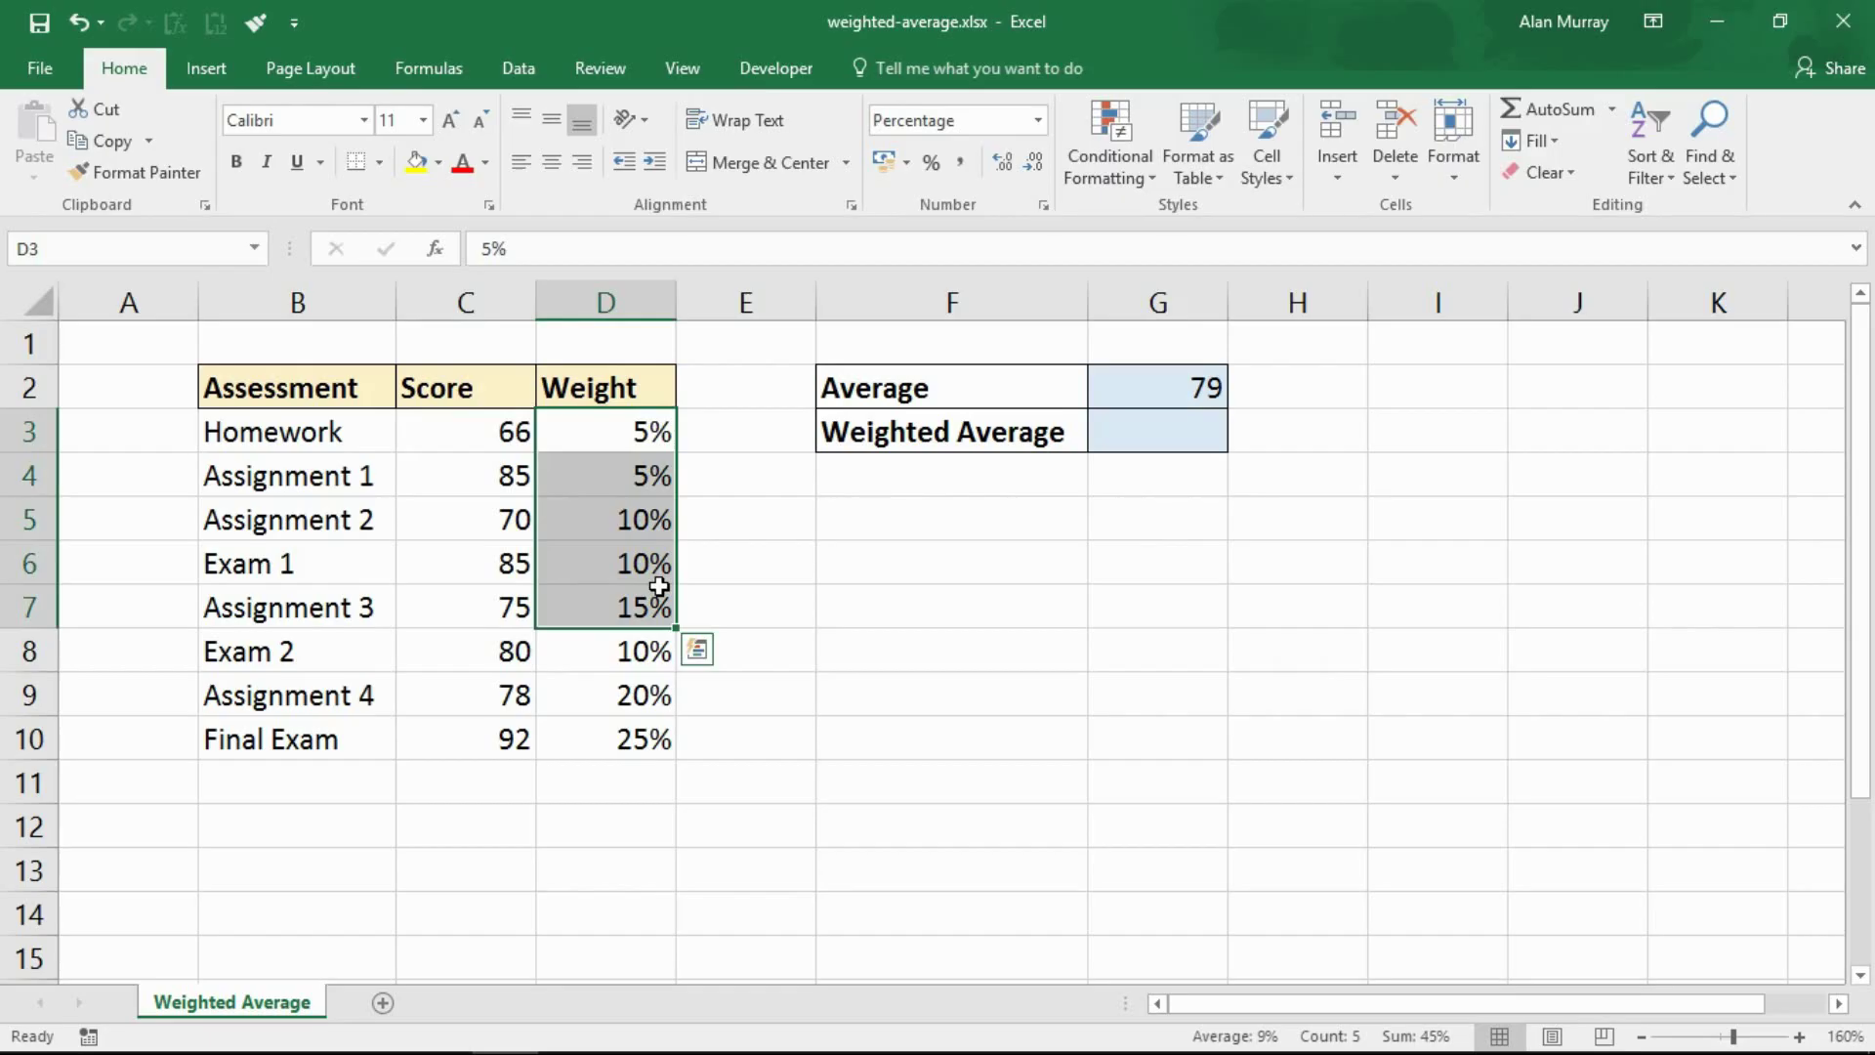
{"action": "left_click", "coordinate": [738, 516]}
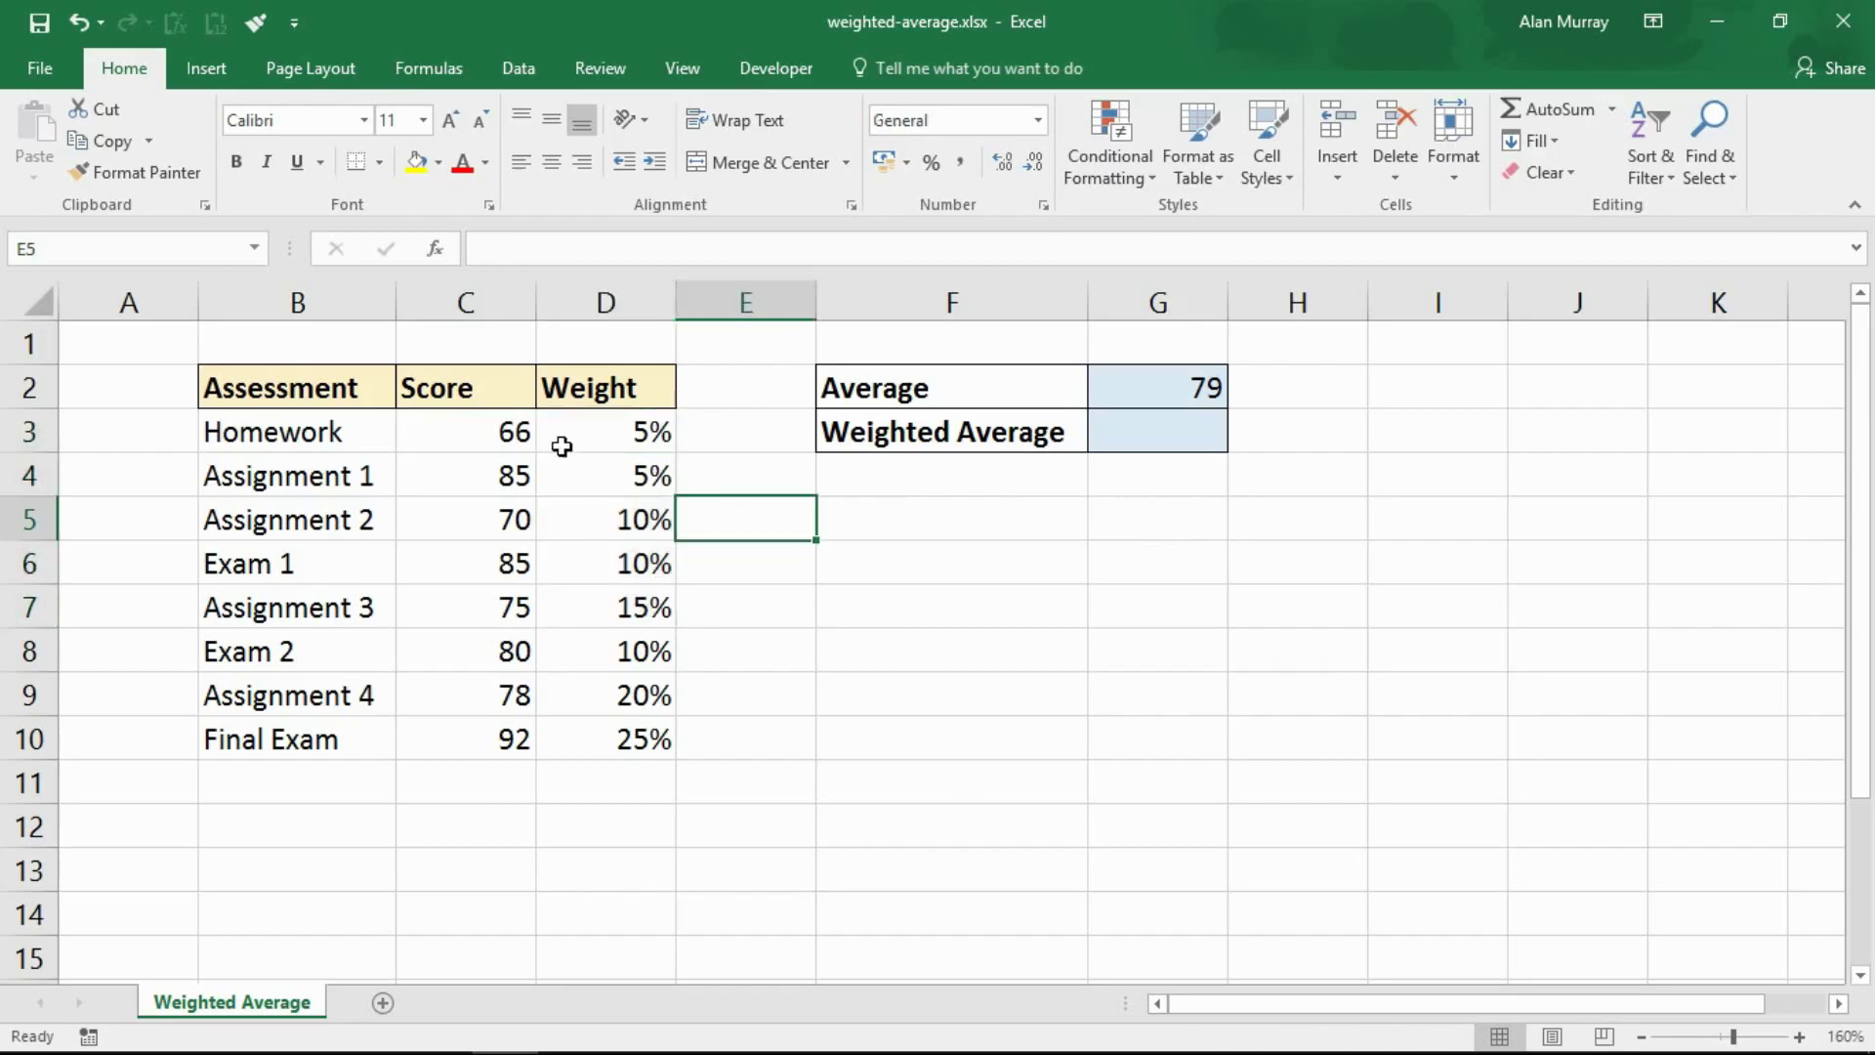
{"action": "left_click_drag", "start_coordinate": [587, 447], "coordinate": [621, 732]}
{"action": "left_click", "coordinate": [830, 635]}
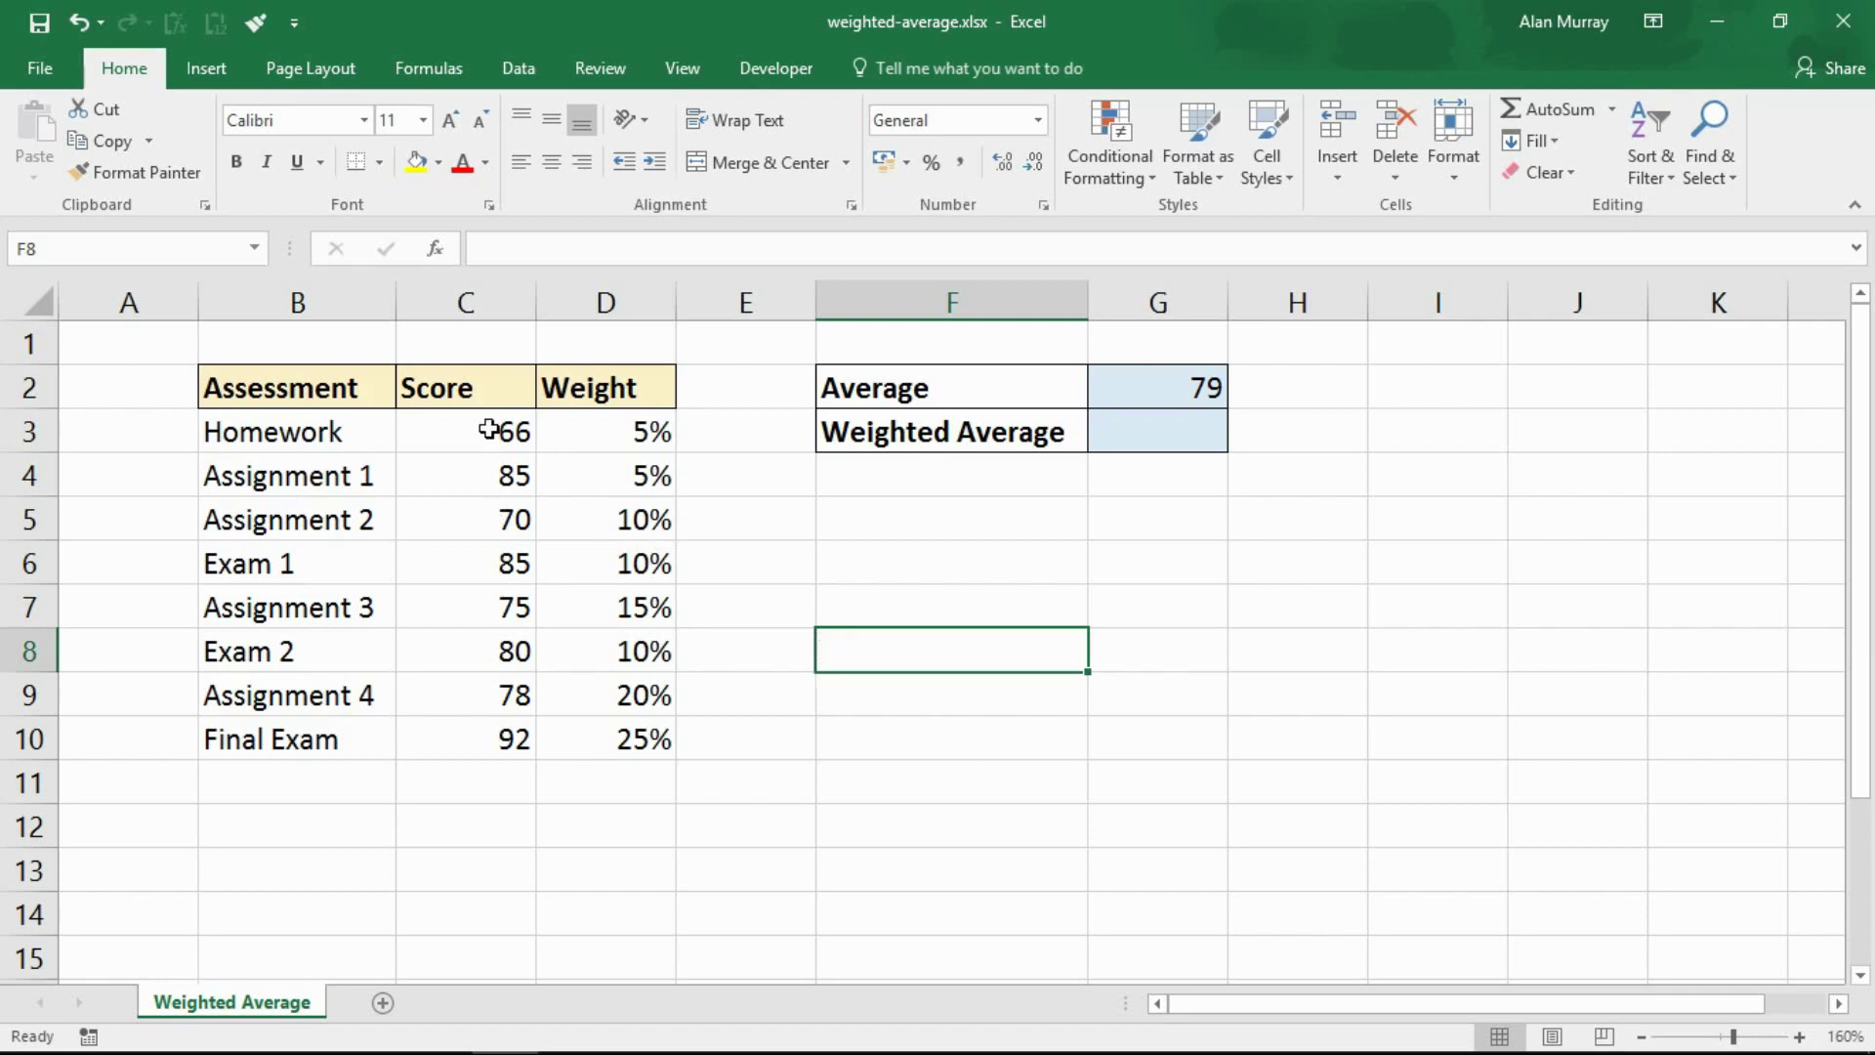
- Compare scores with weights: Homework 66 at 5%, Assignment 1 85 at 5%, Assignment 2 70 at 10%
{"action": "left_click_drag", "start_coordinate": [490, 429], "coordinate": [488, 605]}
{"action": "left_click", "coordinate": [650, 426]}
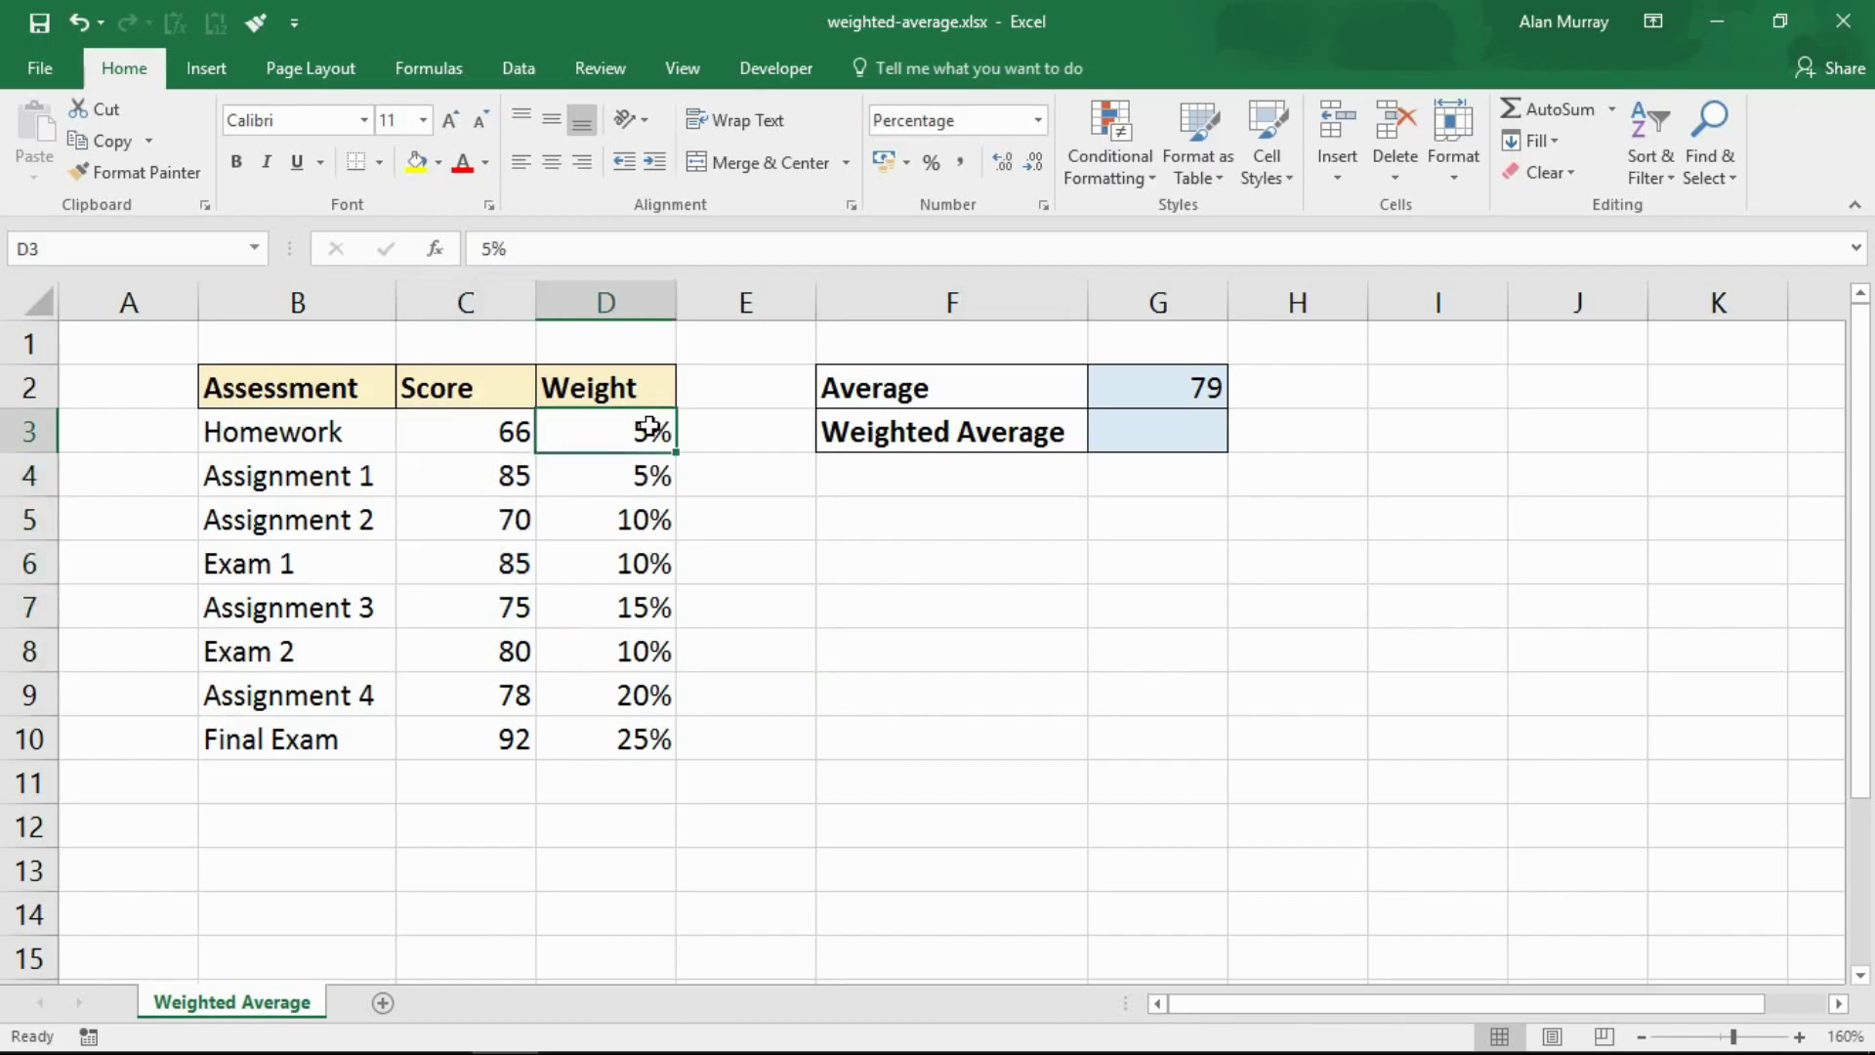
{"action": "left_click", "coordinate": [477, 430]}
{"action": "left_click", "coordinate": [608, 433]}
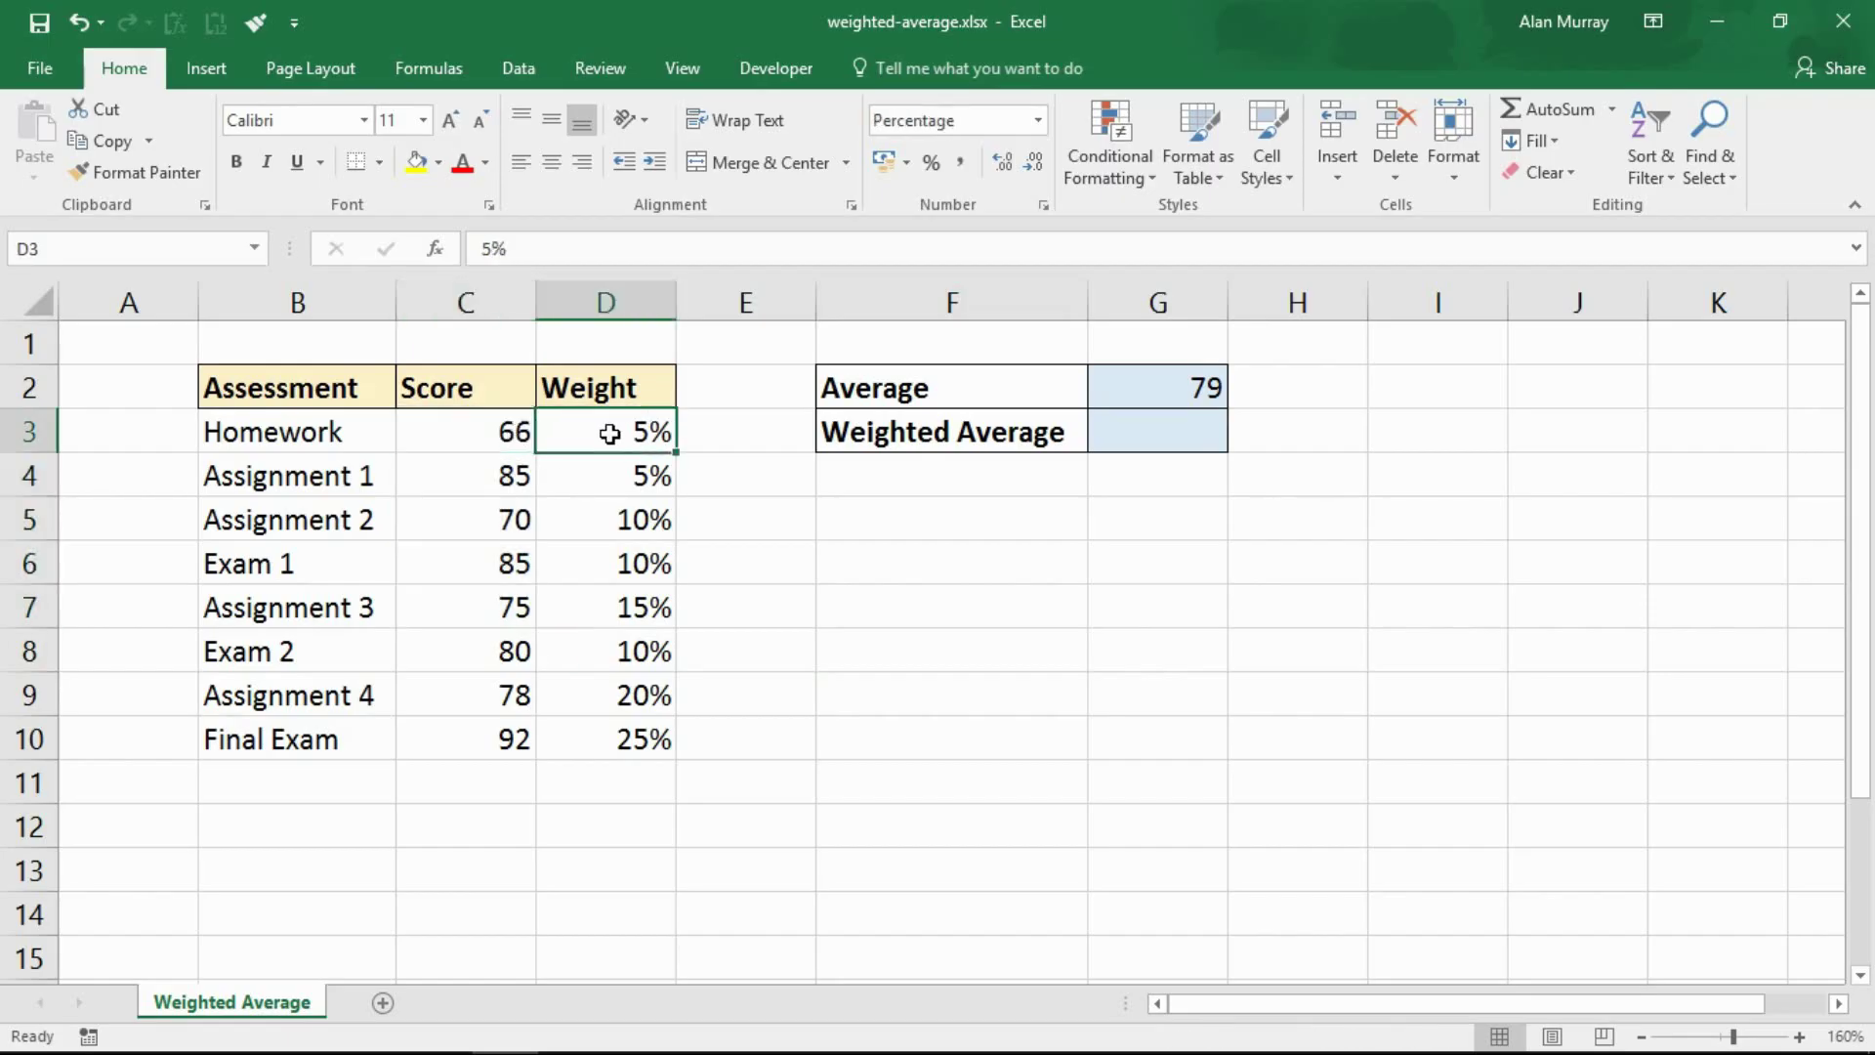
{"action": "left_click", "coordinate": [501, 475]}
{"action": "left_click", "coordinate": [624, 479]}
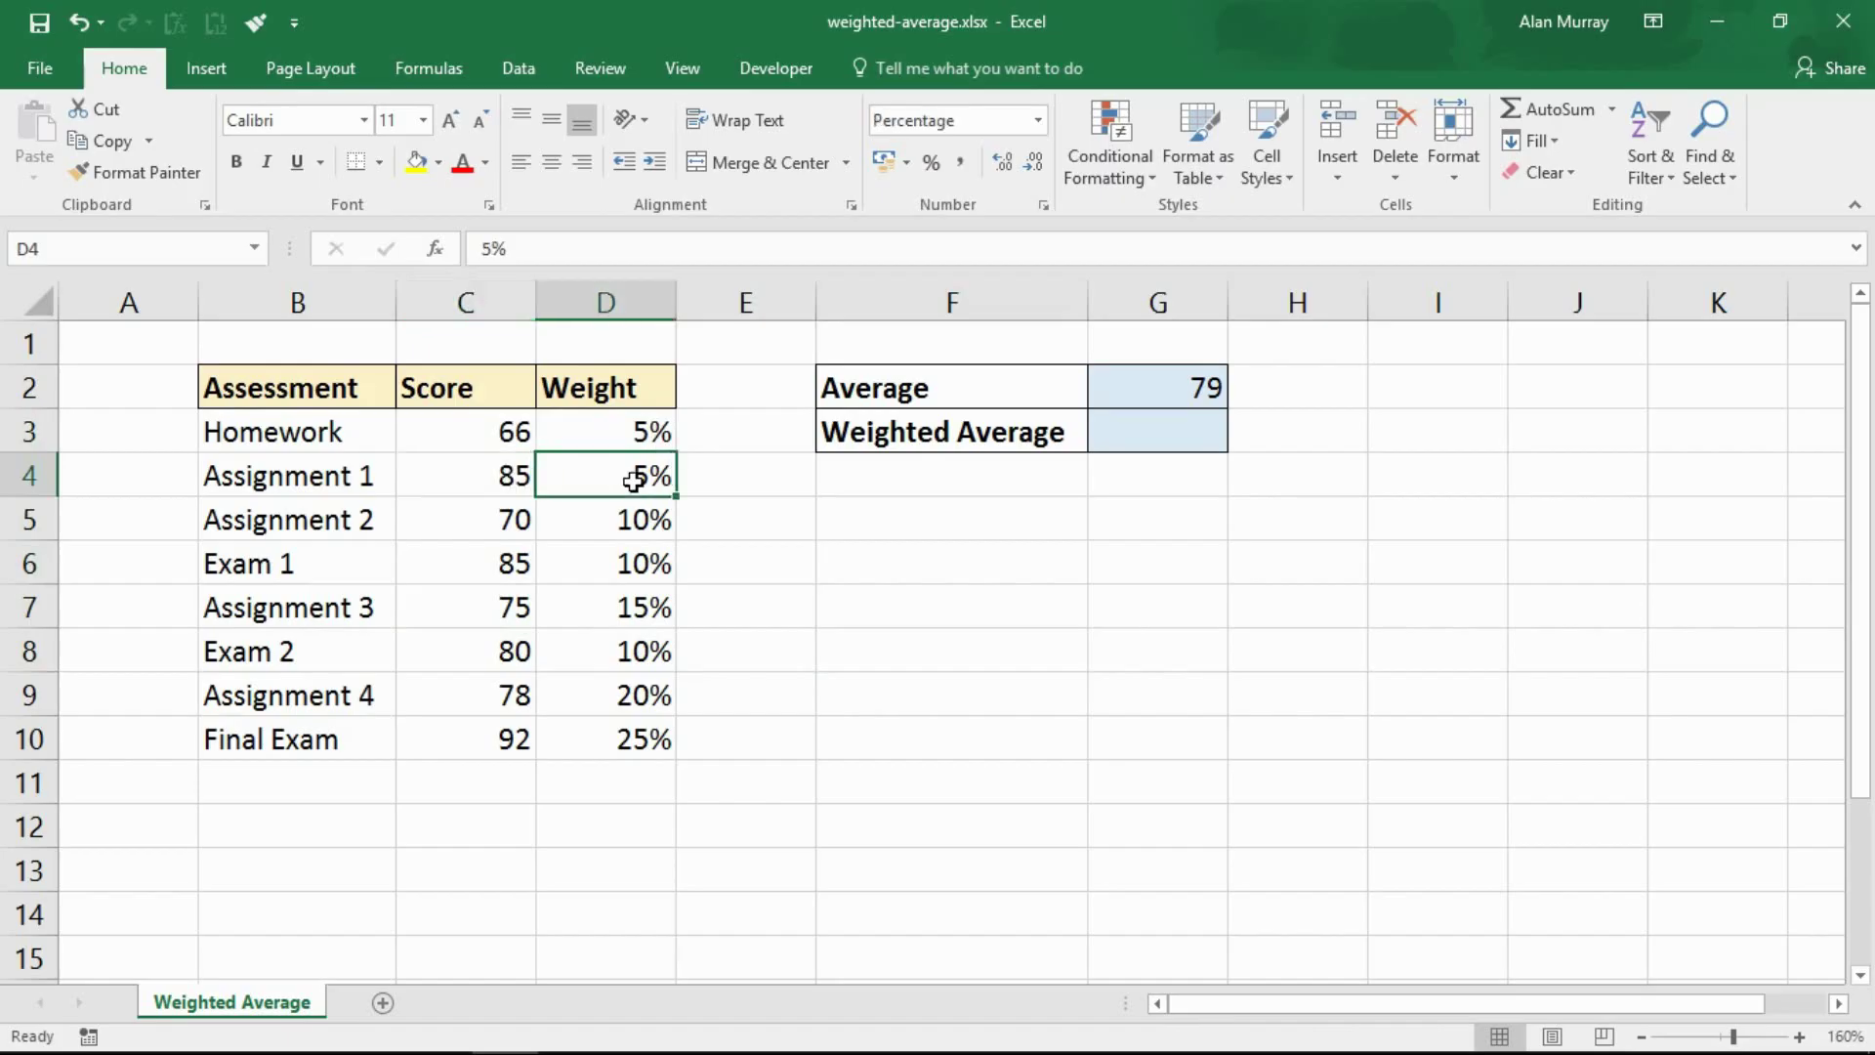
{"action": "left_click", "coordinate": [498, 524]}
{"action": "left_click", "coordinate": [618, 518]}
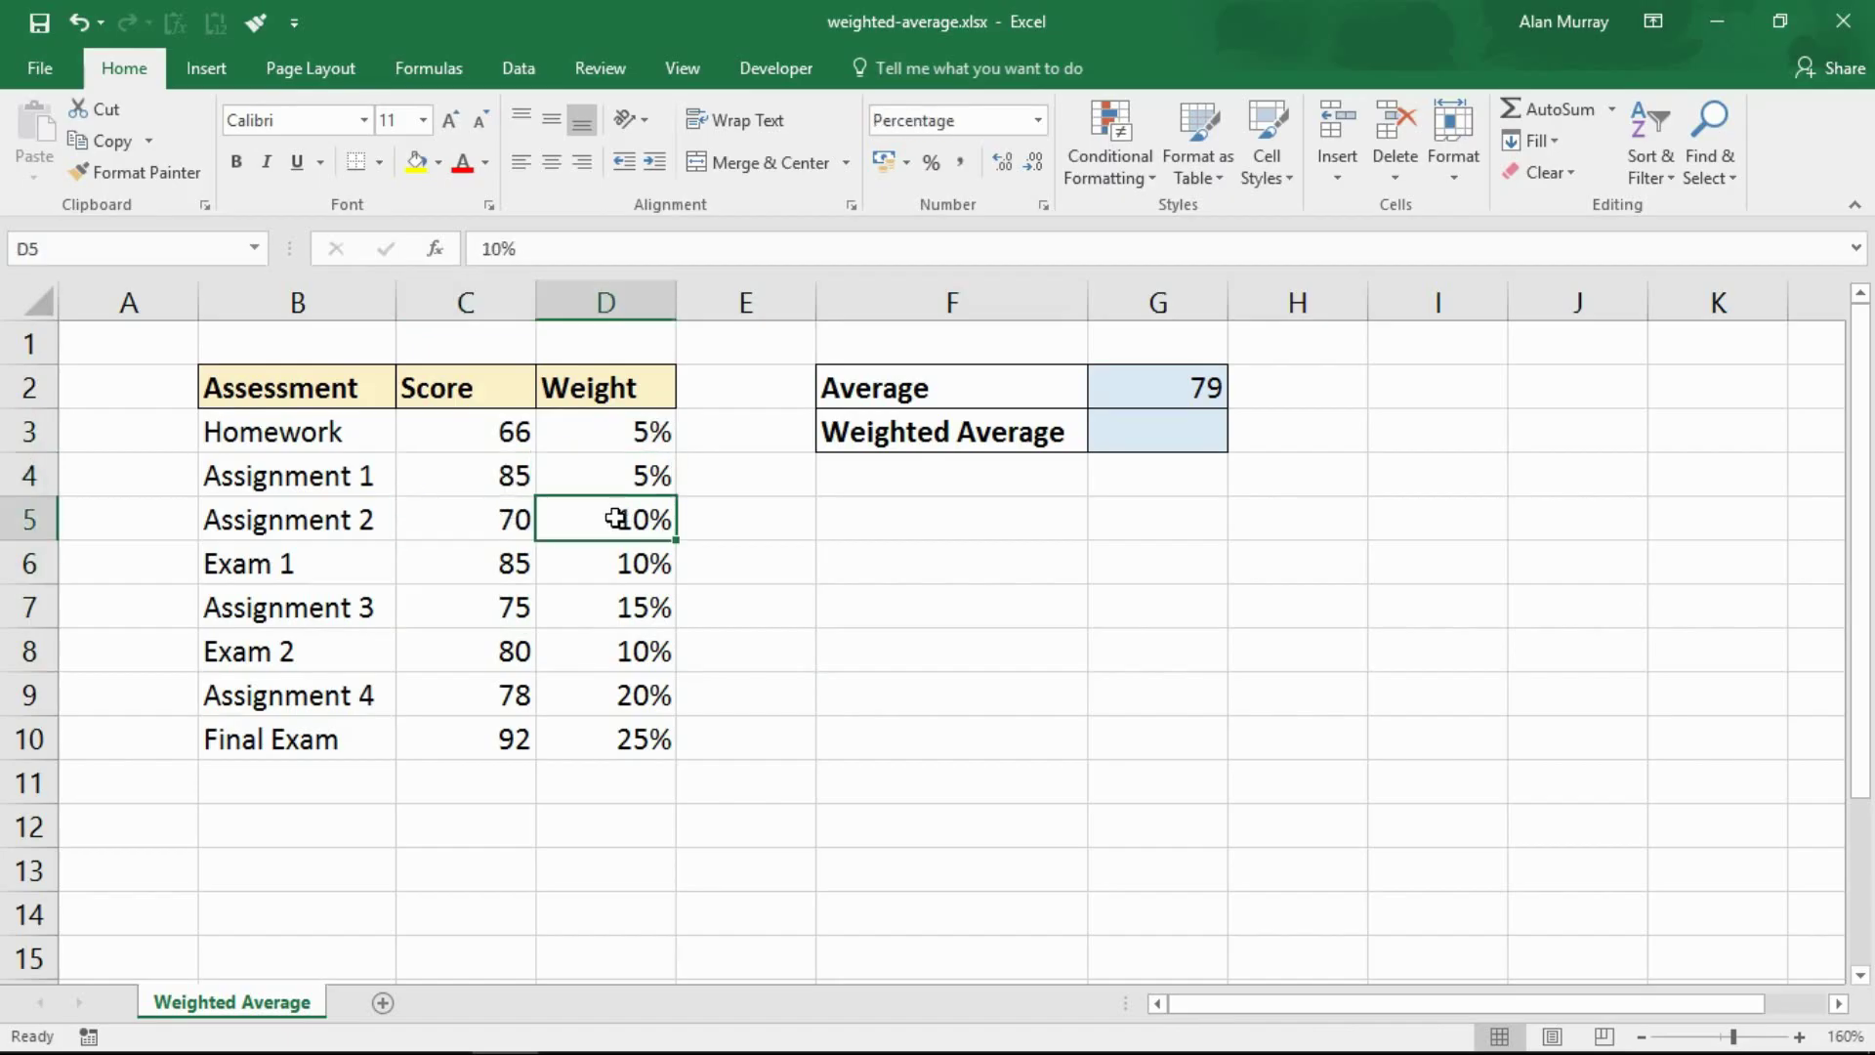
- Highlight the scores and weights columns, then select G3 for the weighted average
{"action": "left_click_drag", "start_coordinate": [498, 426], "coordinate": [482, 733]}
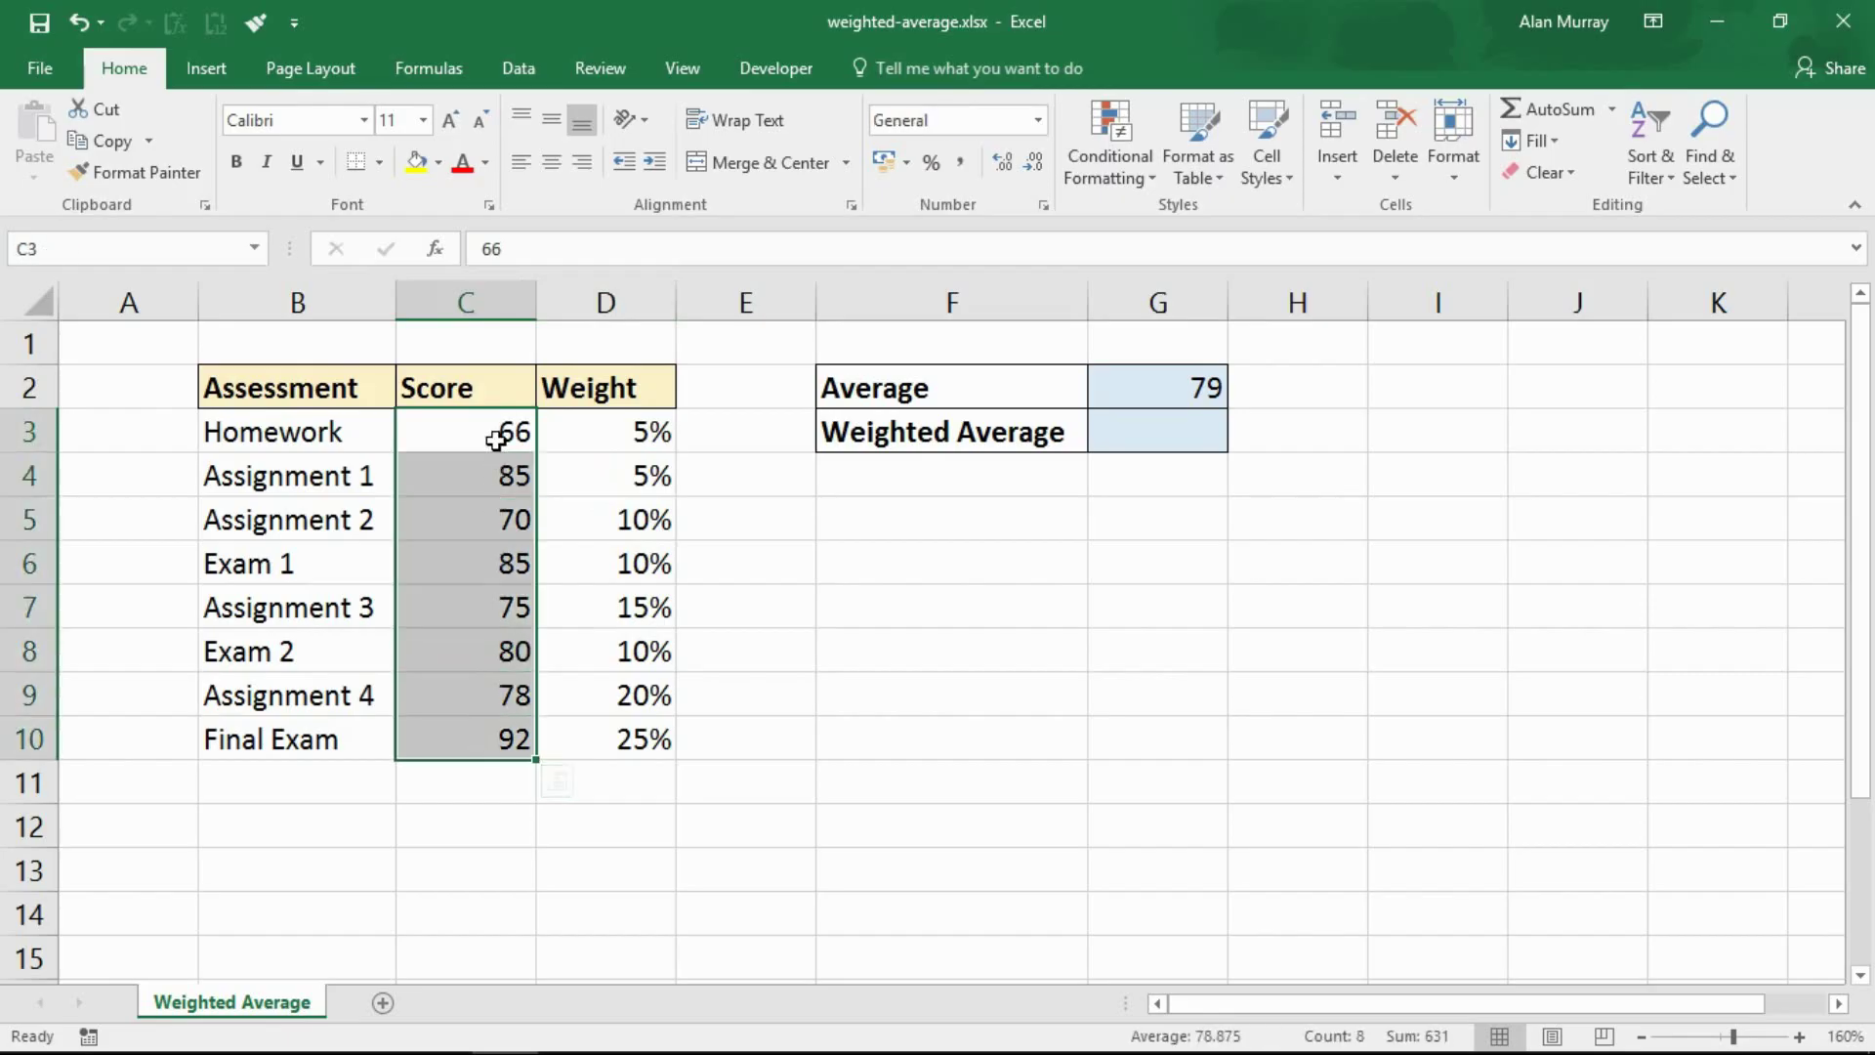
{"action": "left_click_drag", "start_coordinate": [625, 431], "coordinate": [657, 732]}
{"action": "left_click", "coordinate": [731, 733]}
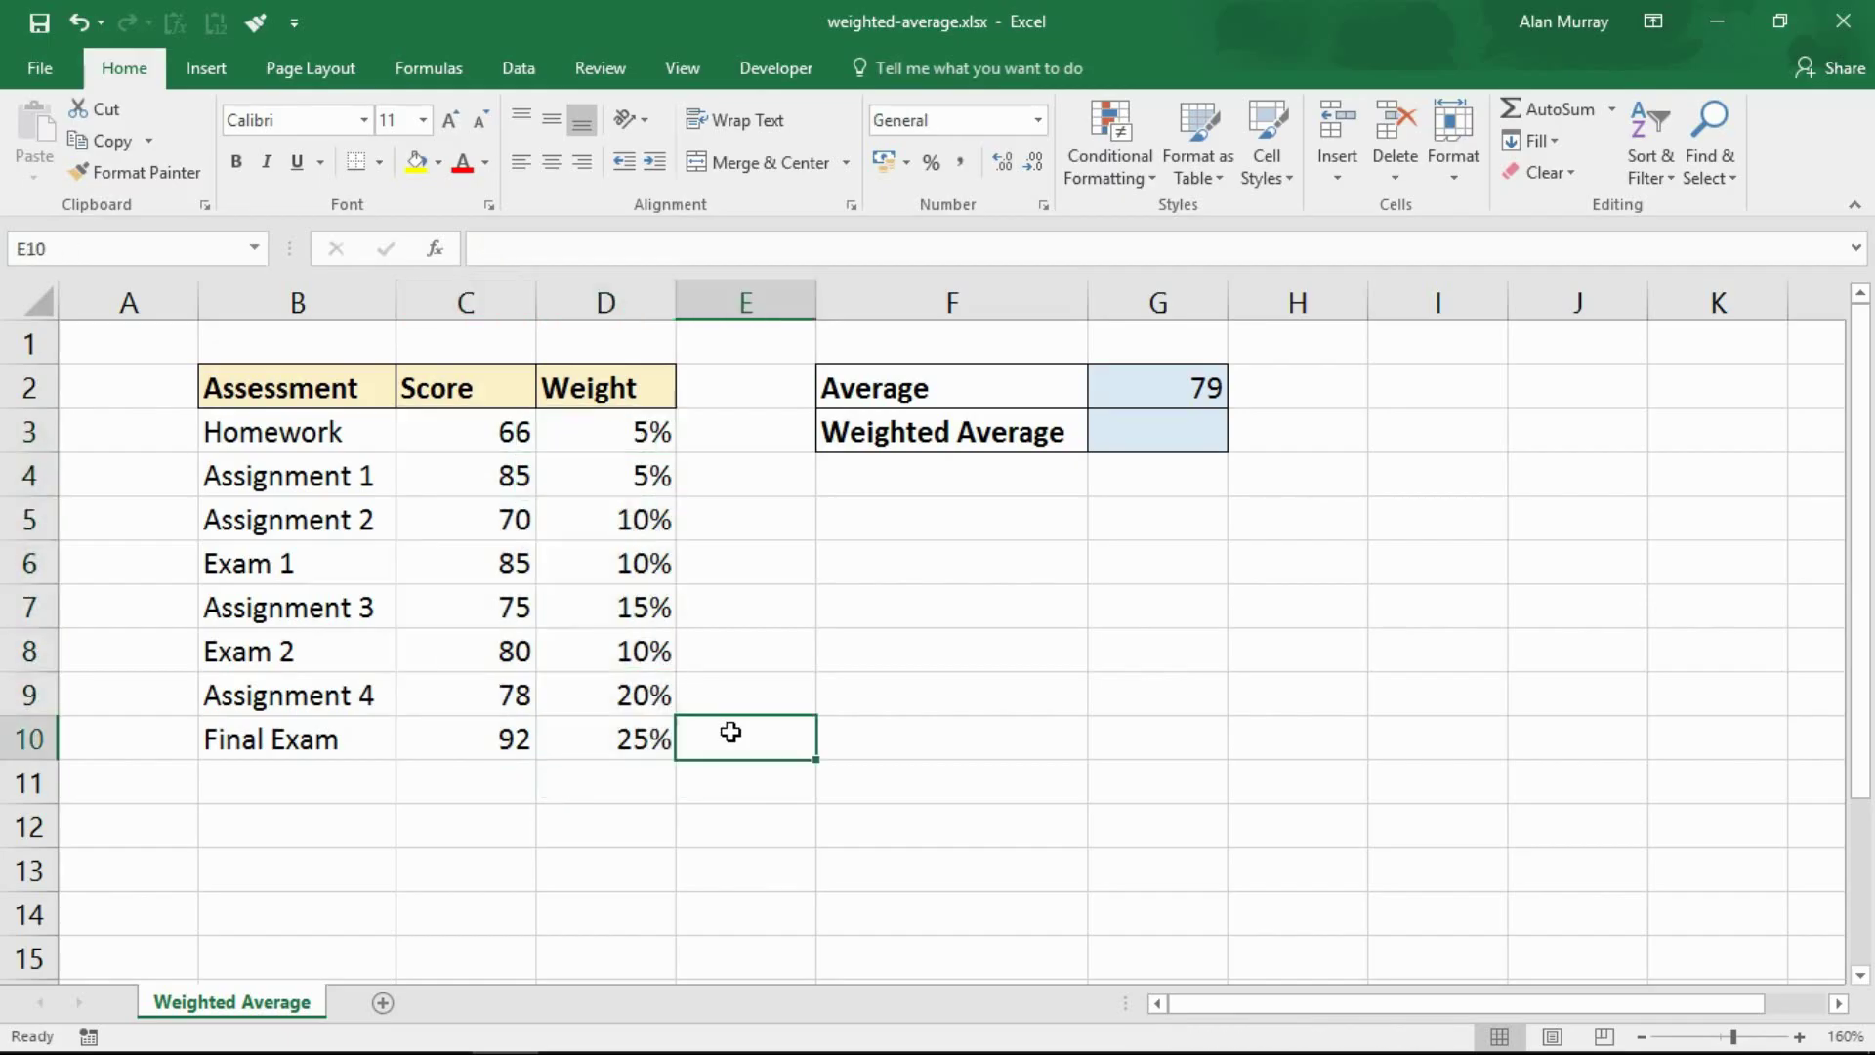
{"action": "left_click", "coordinate": [1202, 444]}
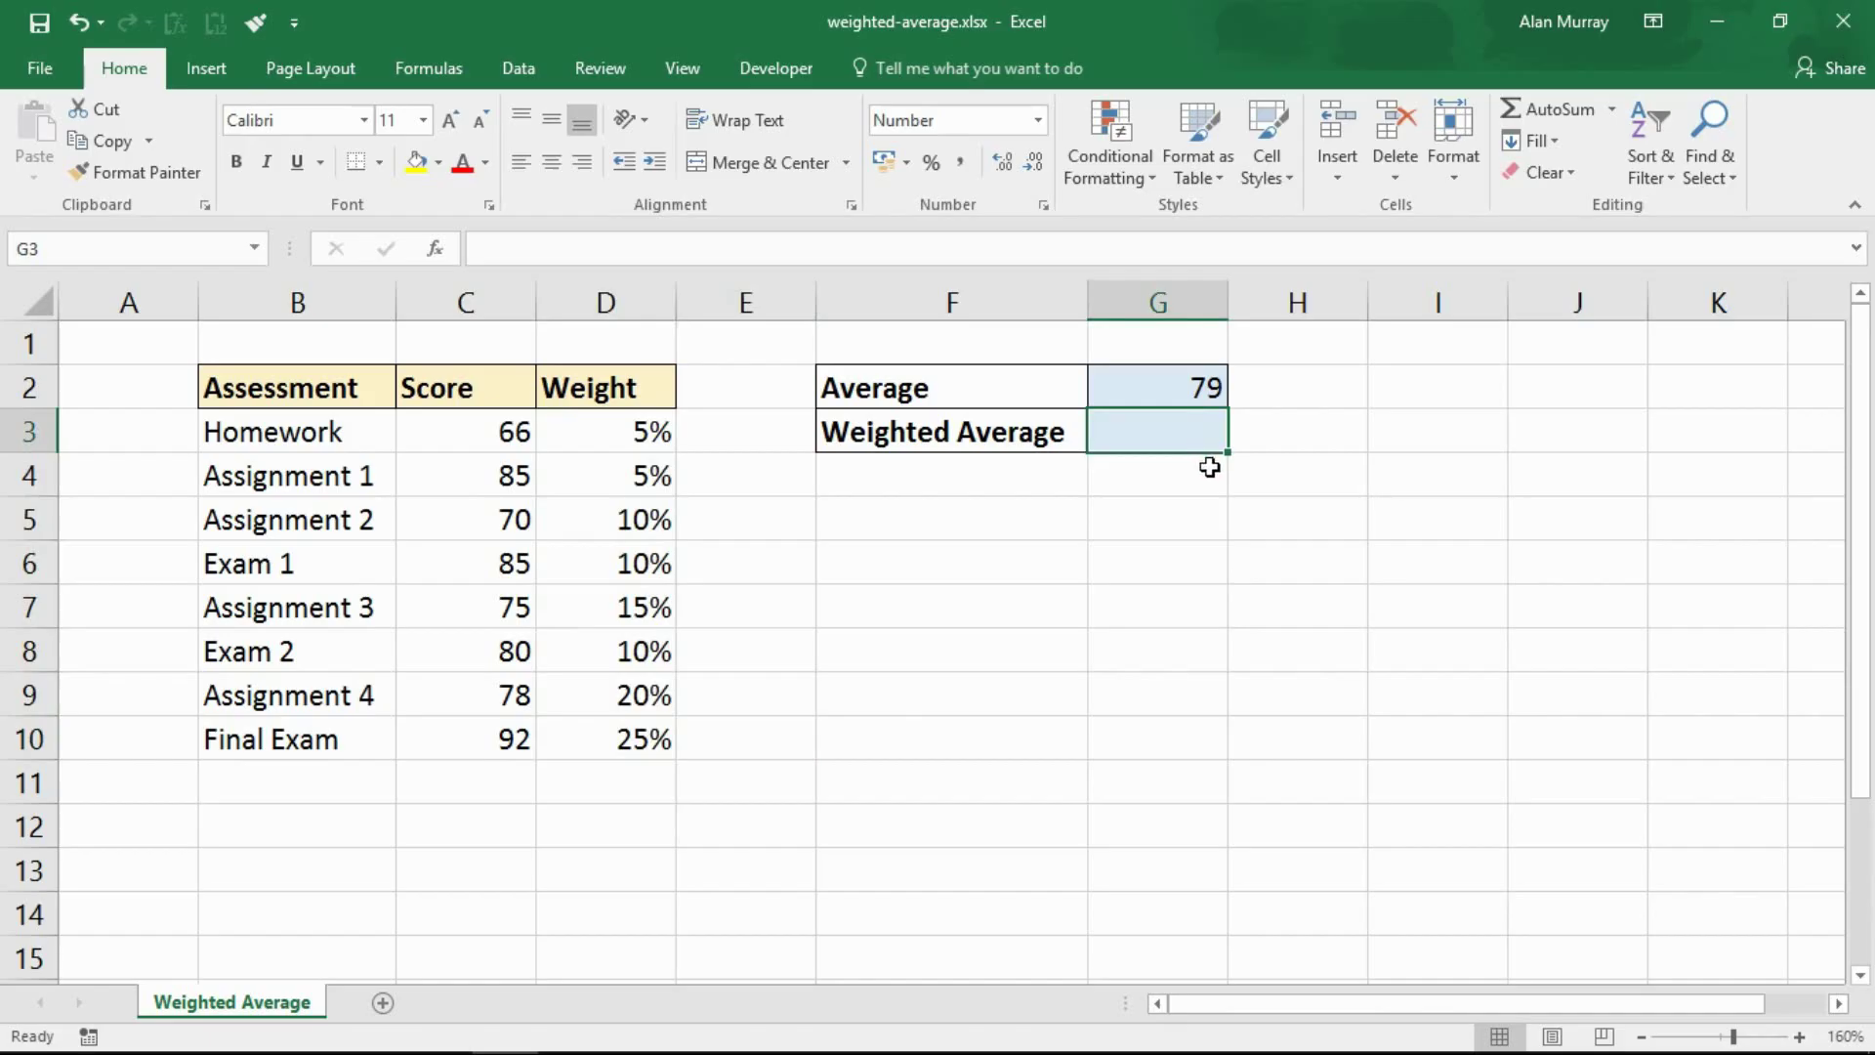
- Start =SUMPRODUCT(C3:C10,D3:D10 in G3 and highlight PRODUCT in the function name
{"action": "scroll", "coordinate": [1209, 468], "scroll_direction": "up", "scroll_amount": 2}
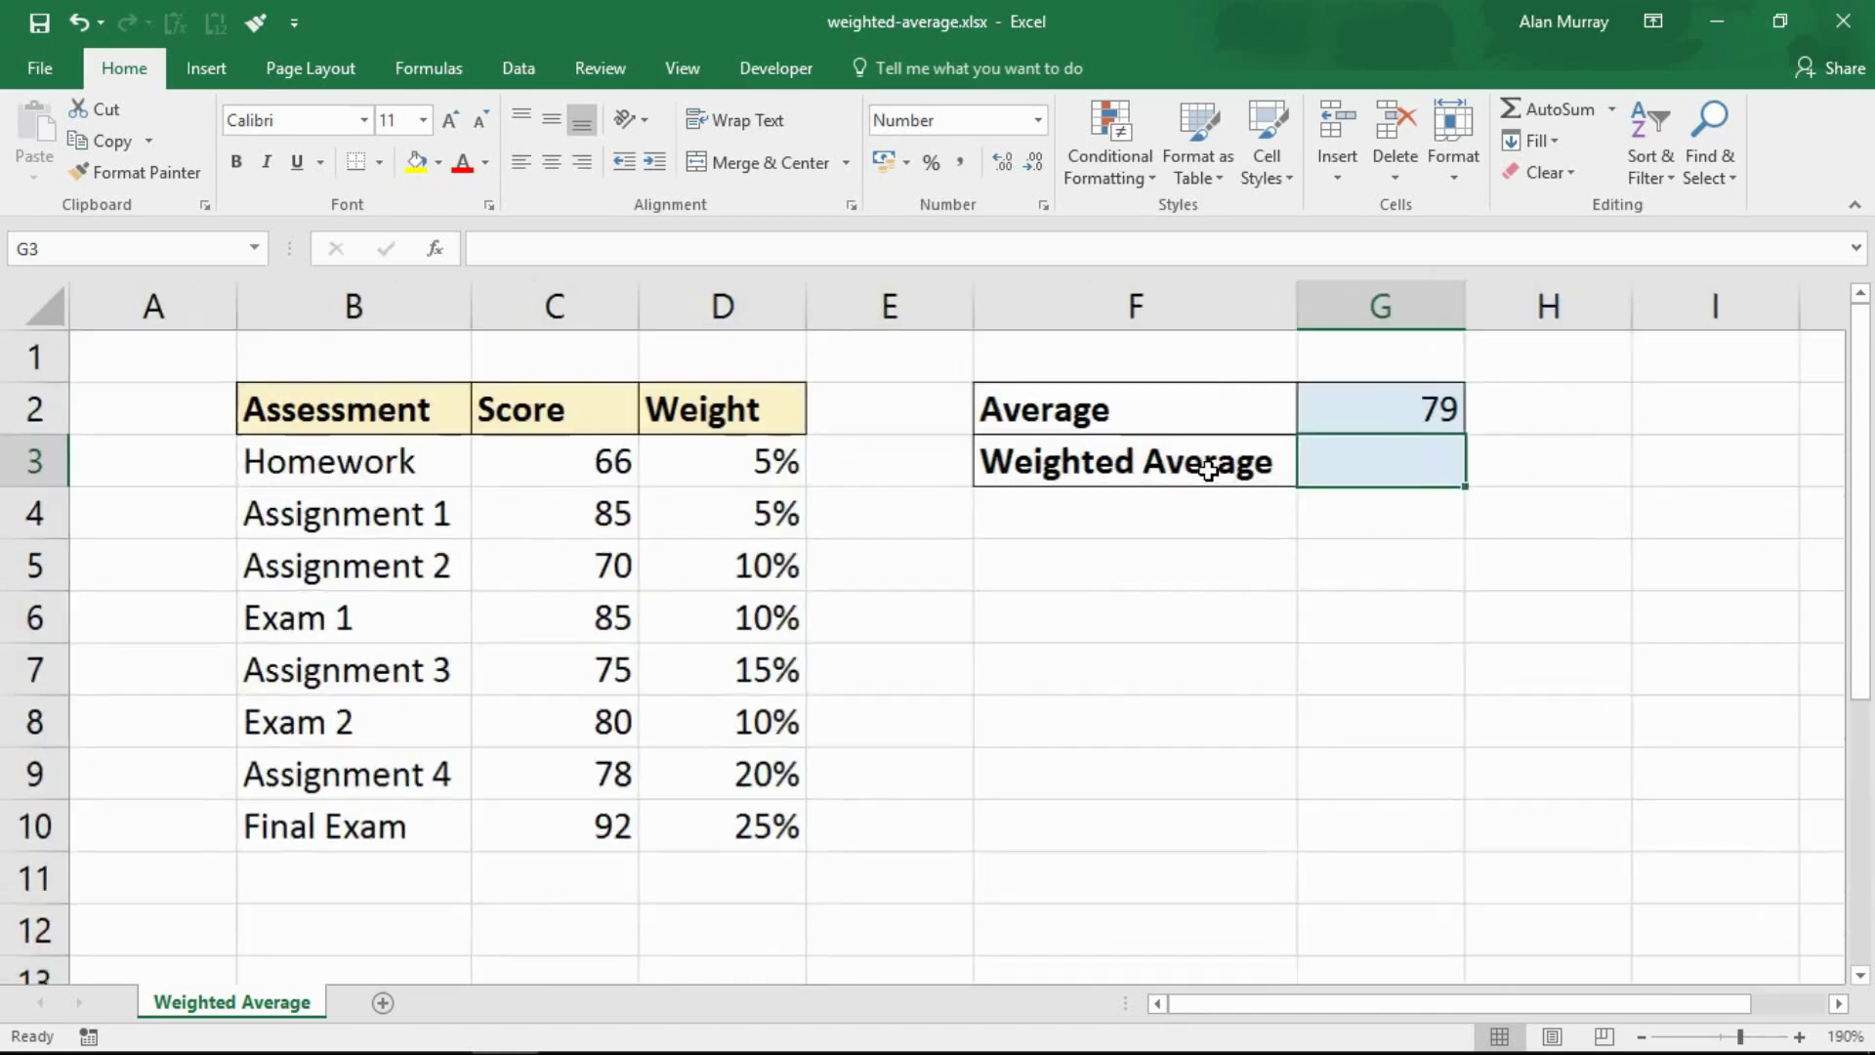
{"action": "type", "text": "=sum"}
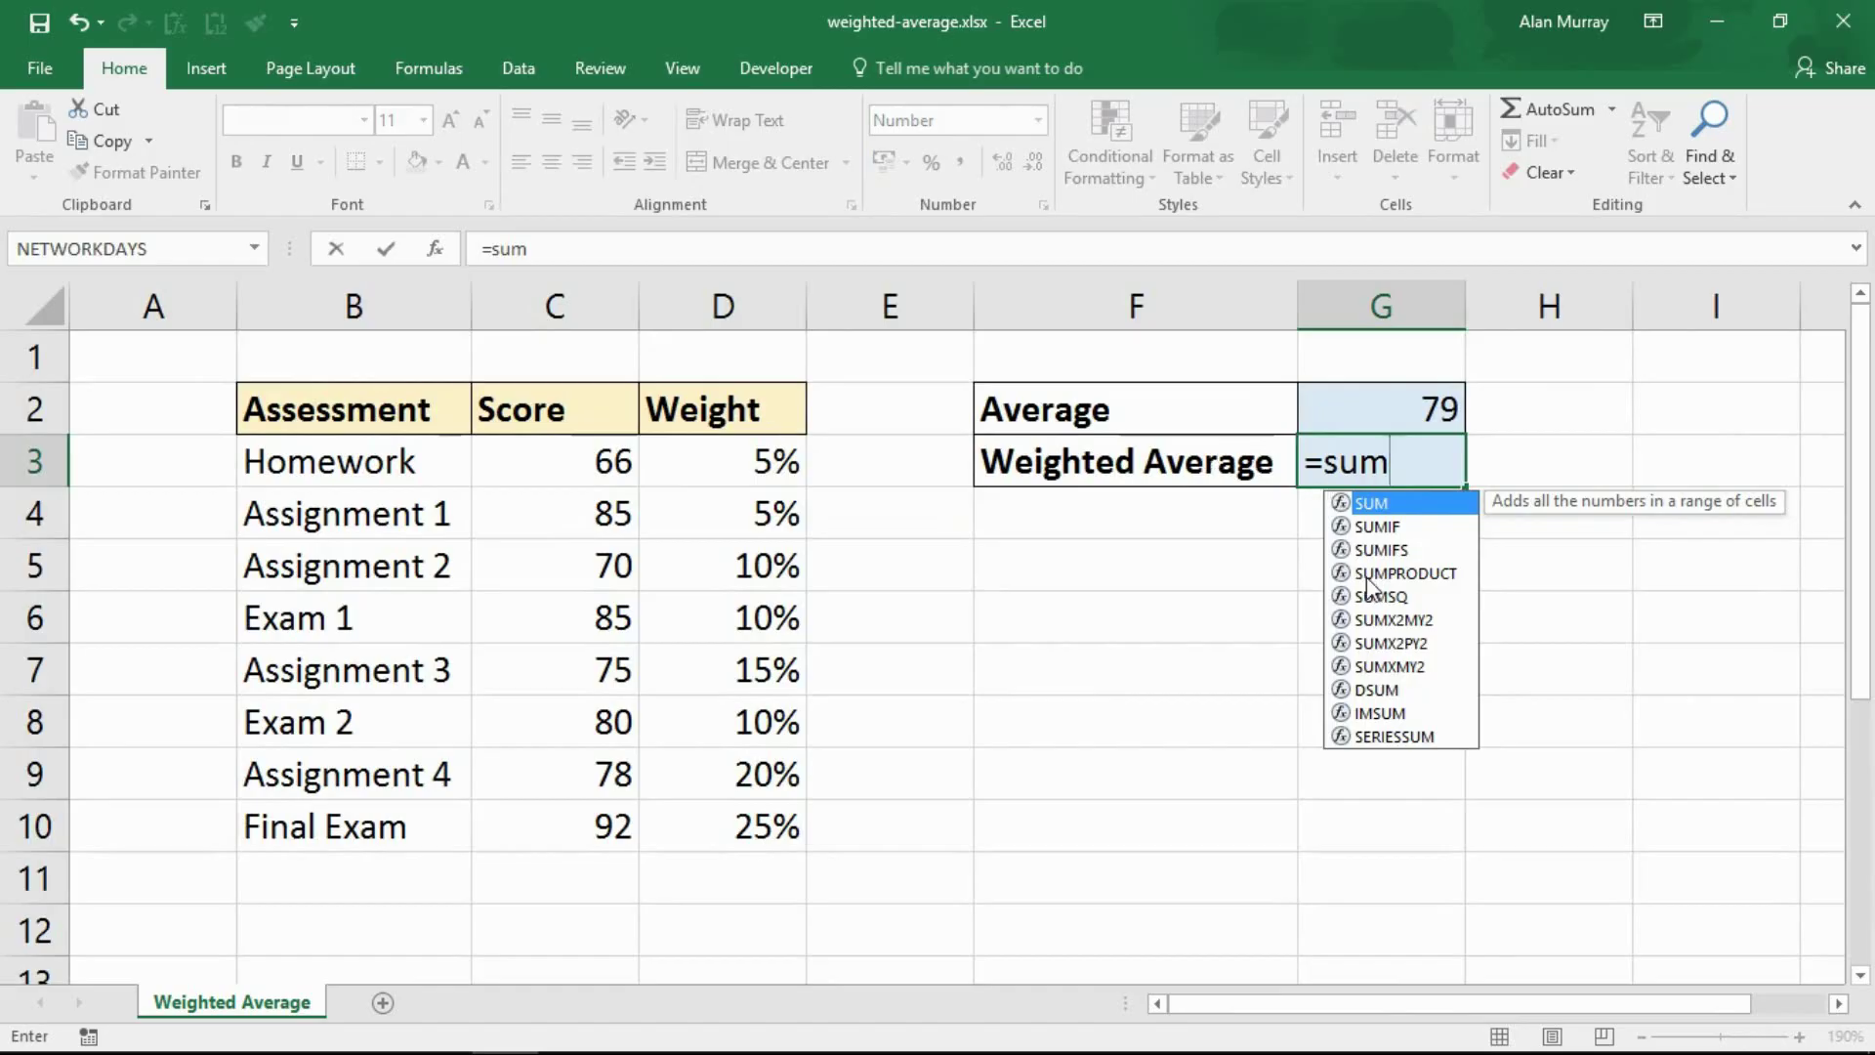
{"action": "double_click", "coordinate": [1370, 574]}
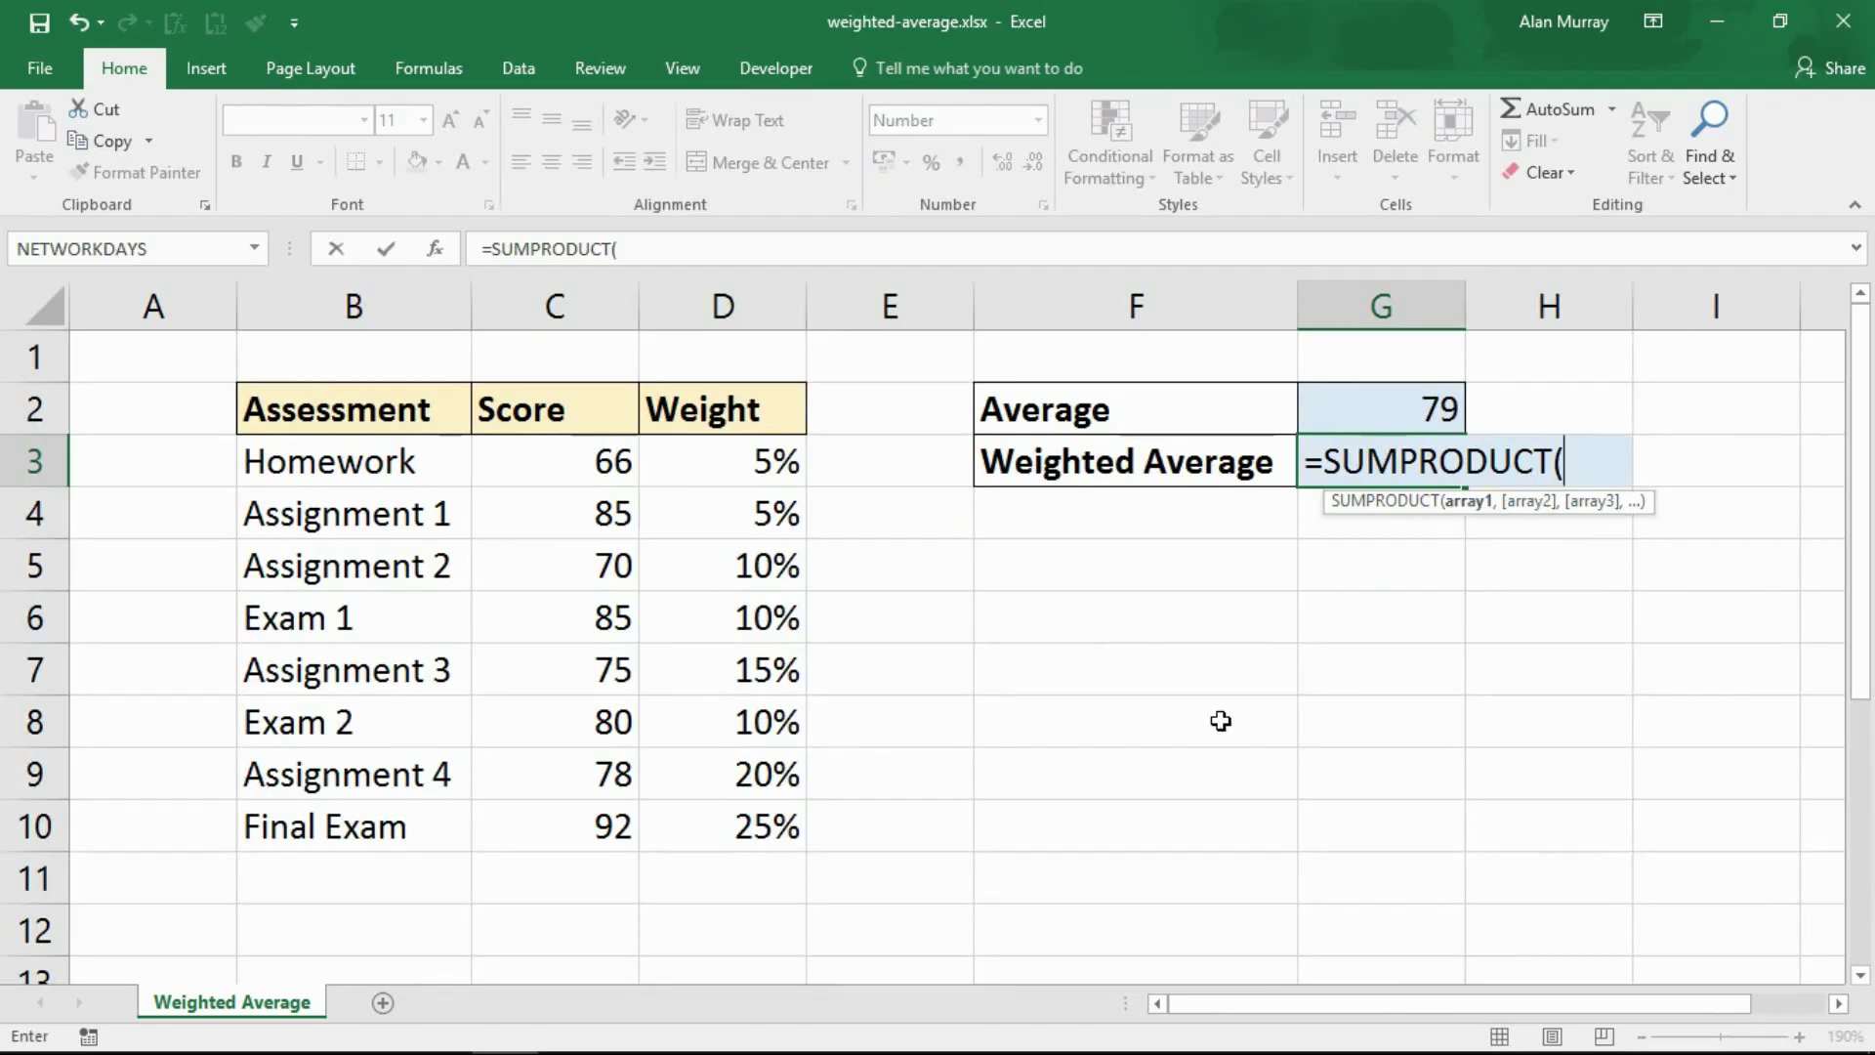
{"action": "left_click_drag", "start_coordinate": [535, 469], "coordinate": [532, 809]}
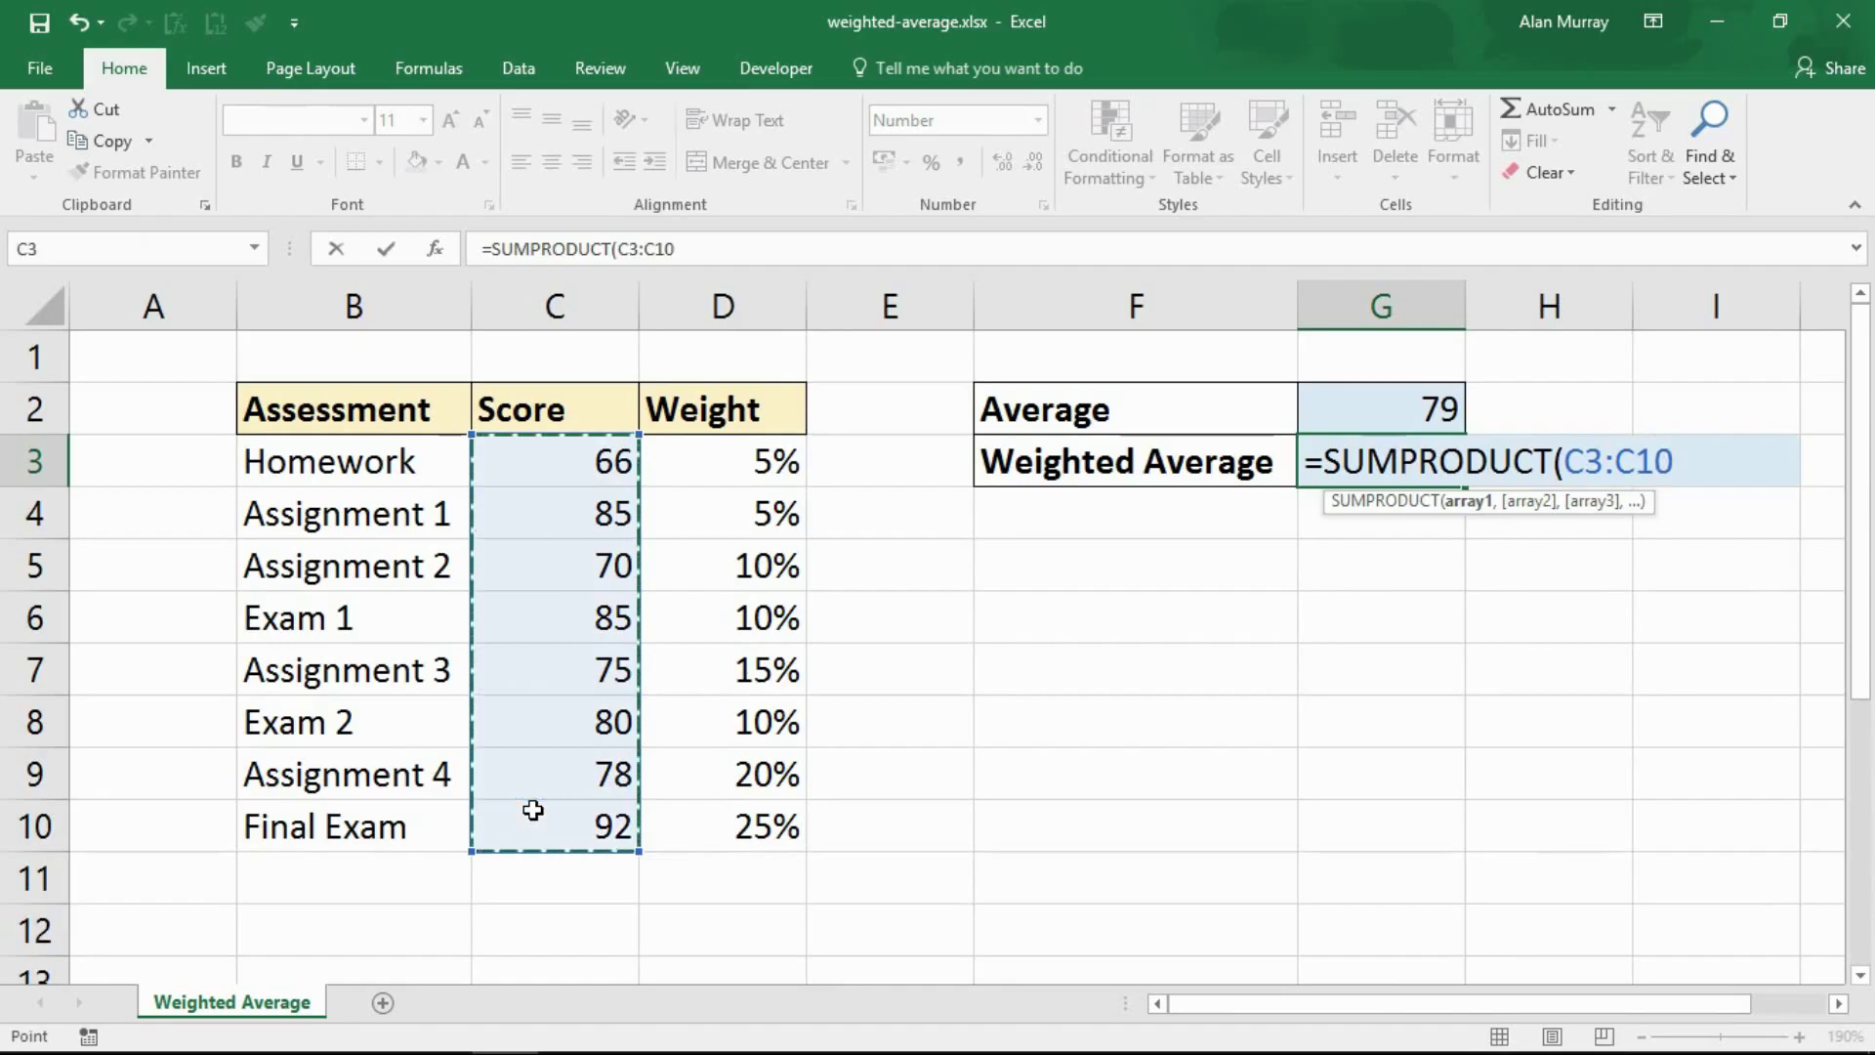
{"action": "type", "text": ","}
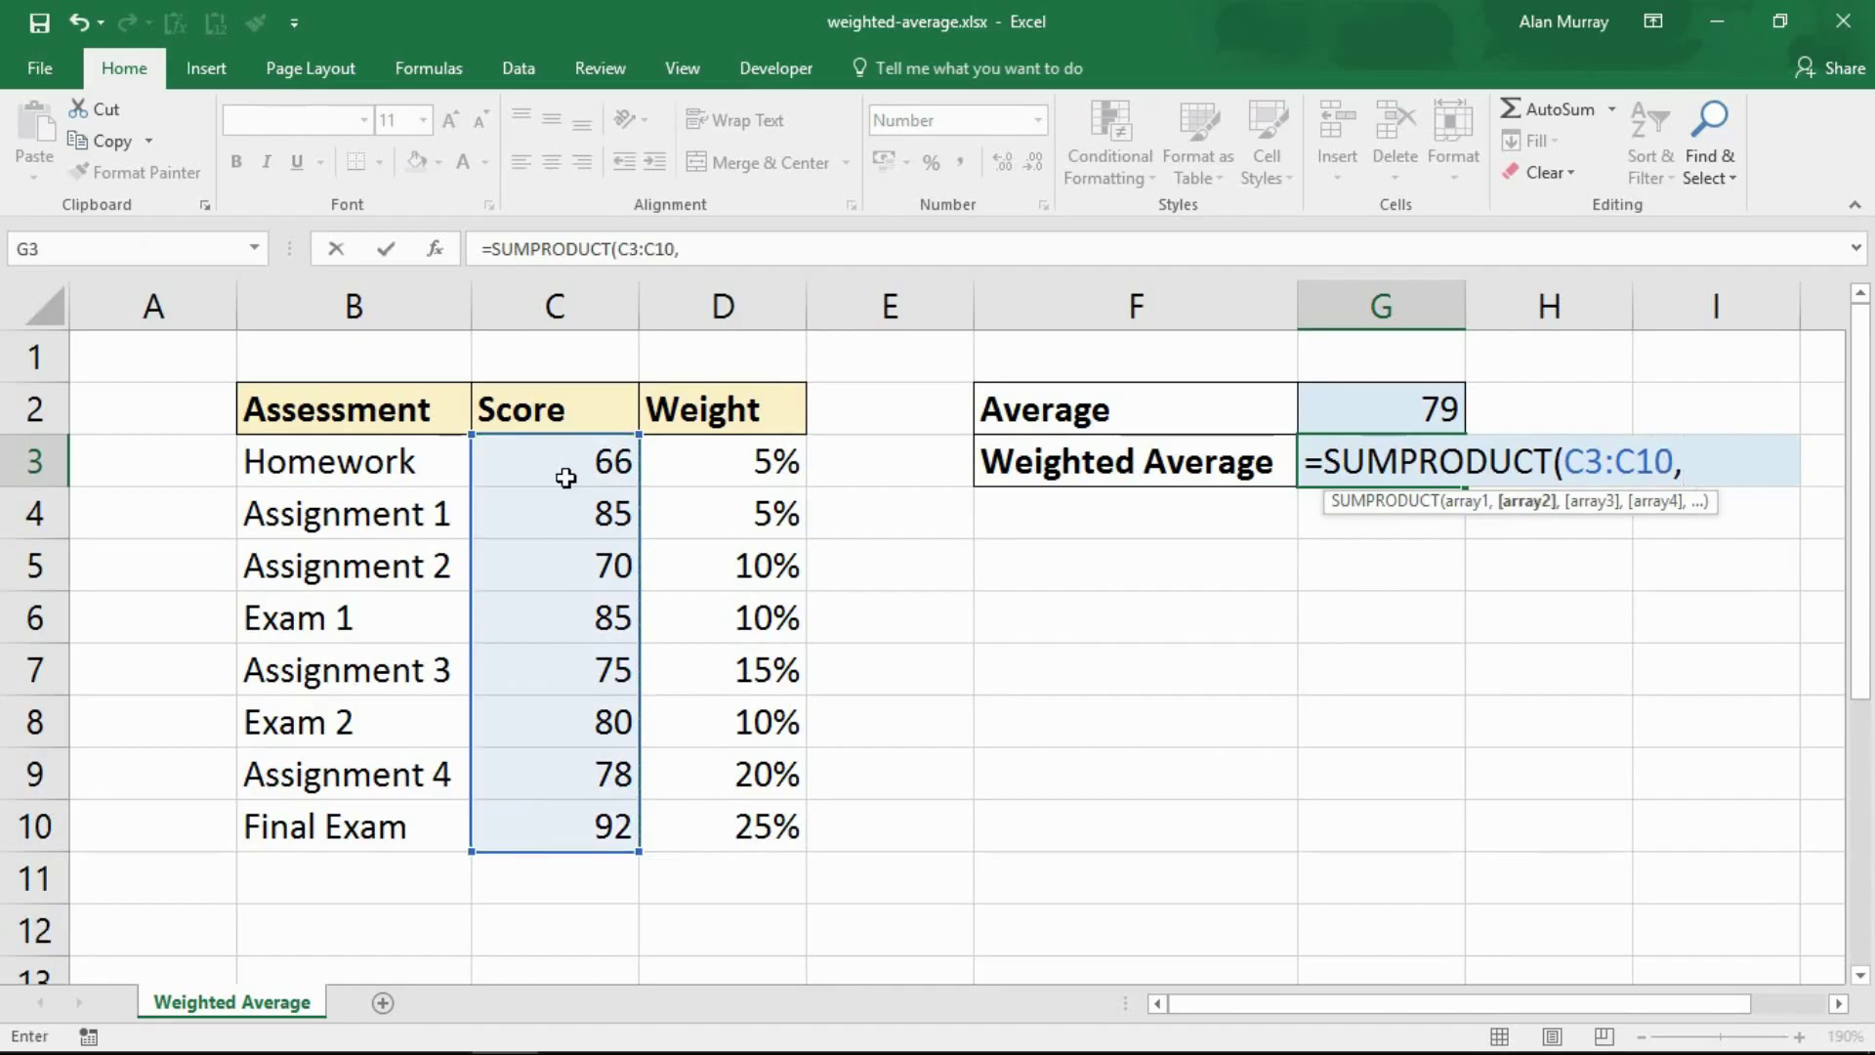
{"action": "left_click_drag", "start_coordinate": [696, 482], "coordinate": [669, 810]}
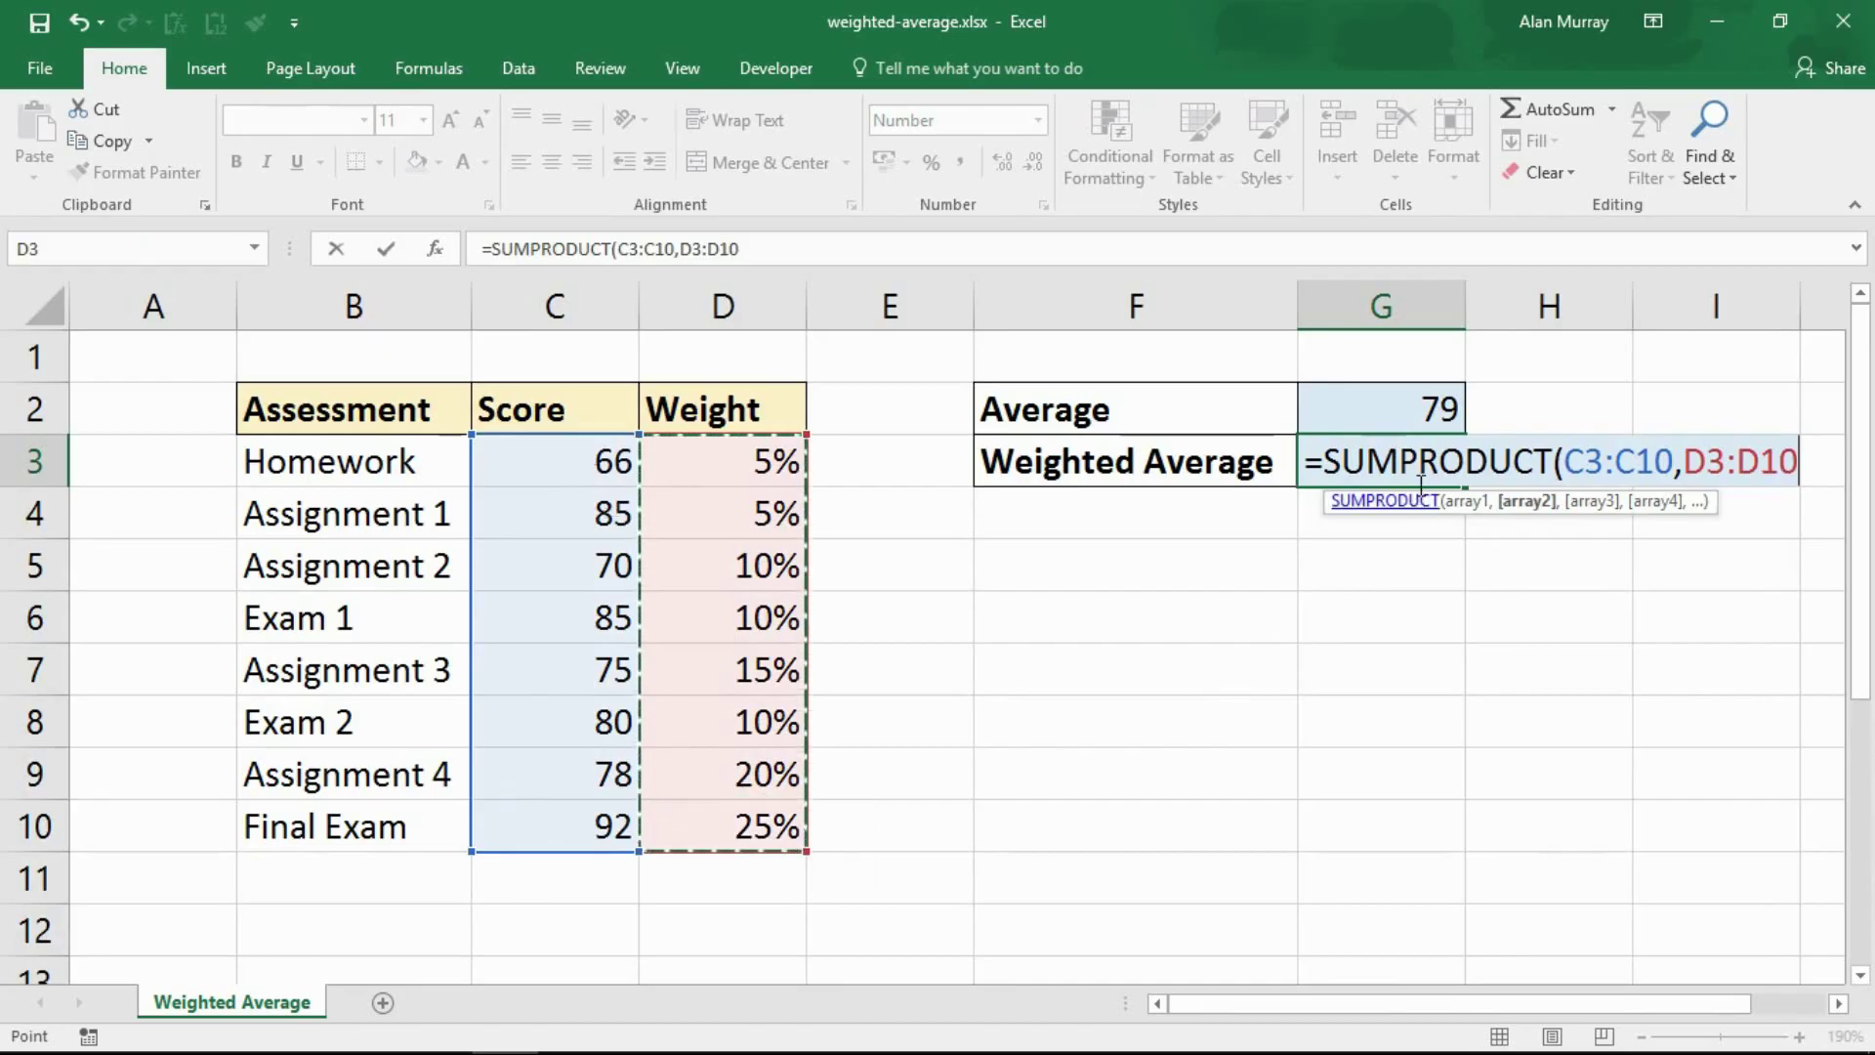
{"action": "left_click_drag", "start_coordinate": [1403, 461], "coordinate": [1542, 461]}
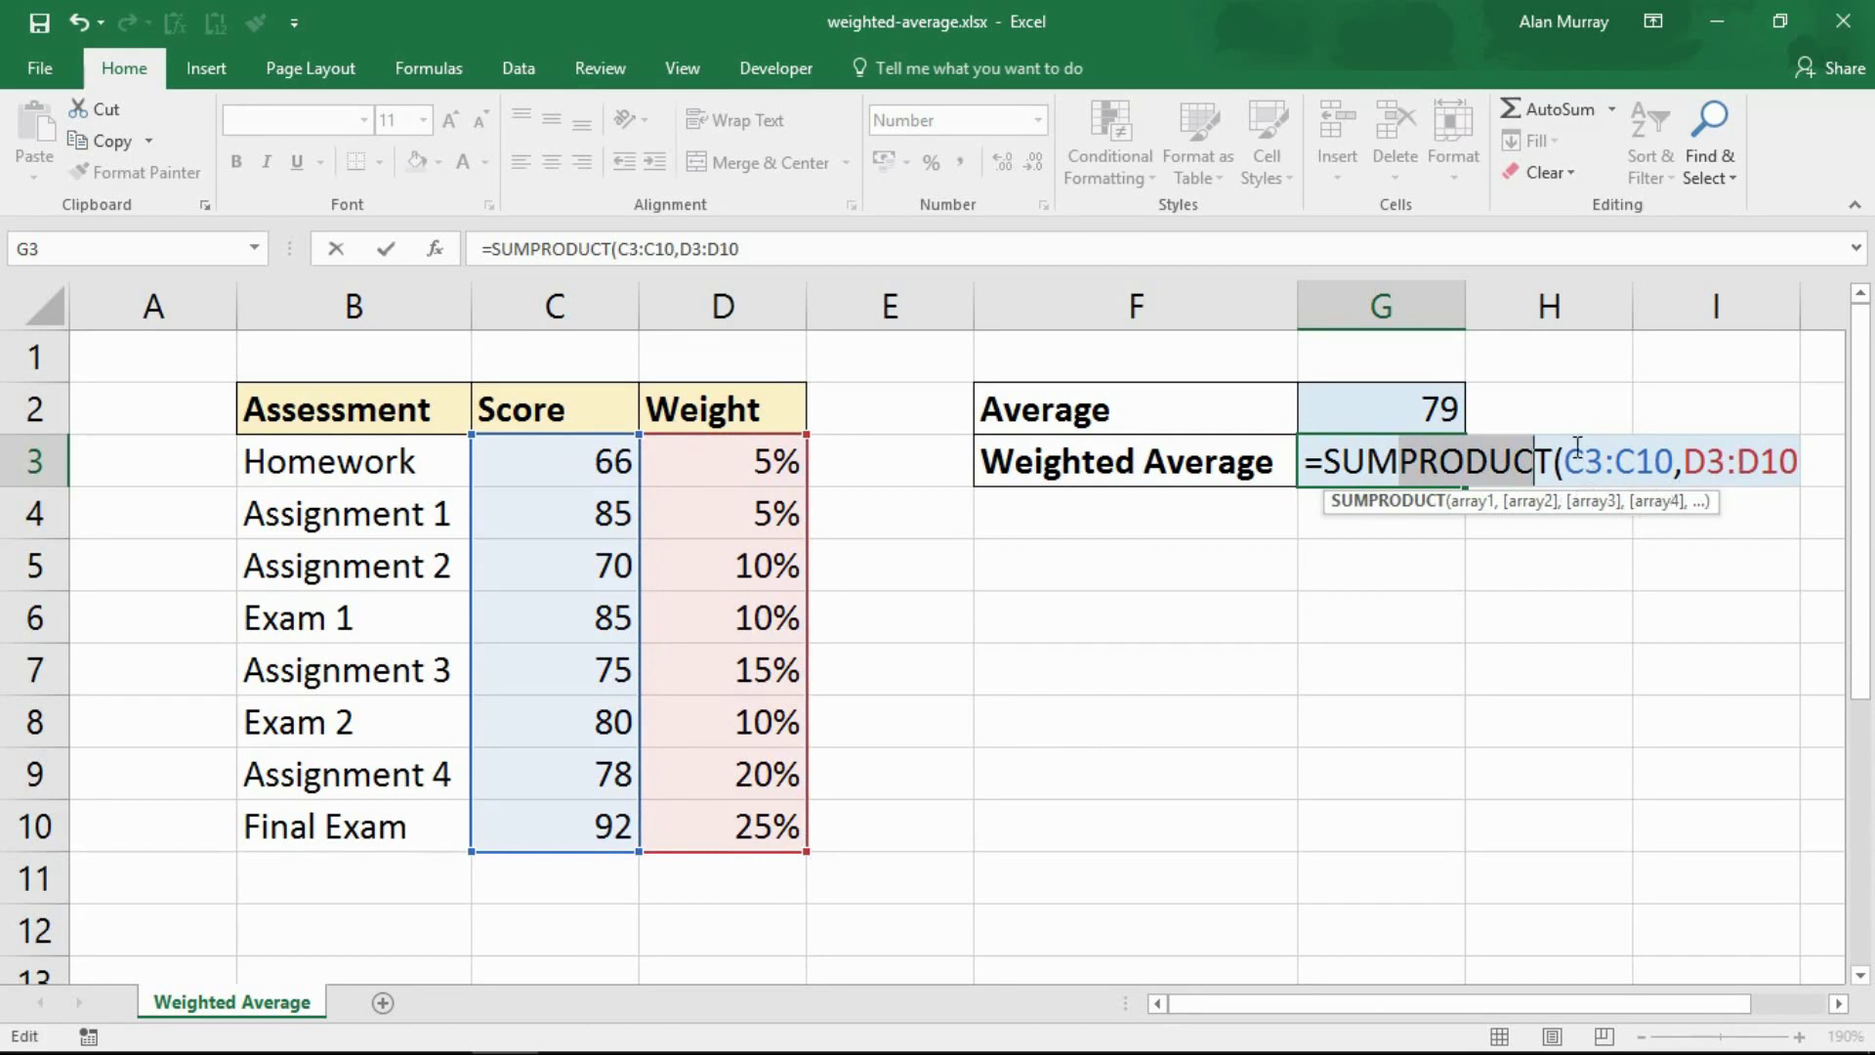
- Append )/sum(D3:D10) to divide by the total weight, then point out the SUMPRODUCT and sum parts
{"action": "left_click", "coordinate": [830, 254]}
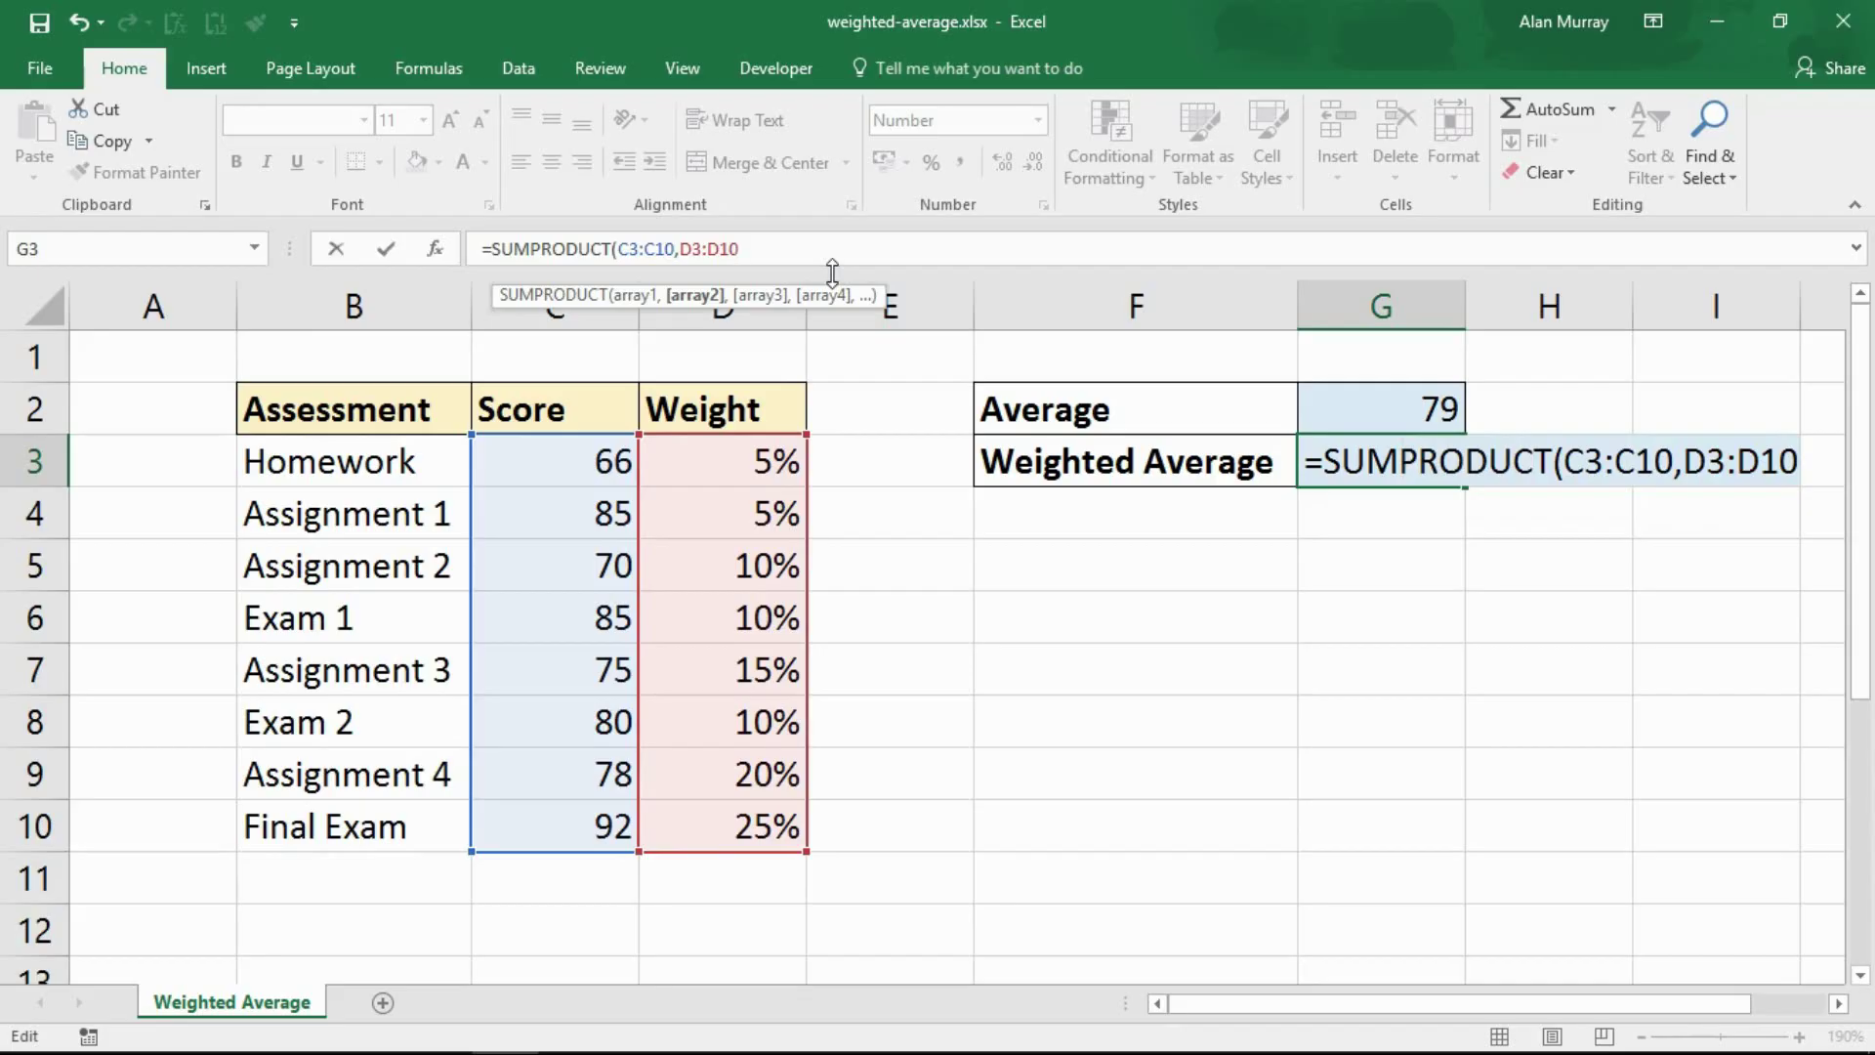
{"action": "type", "text": ")"}
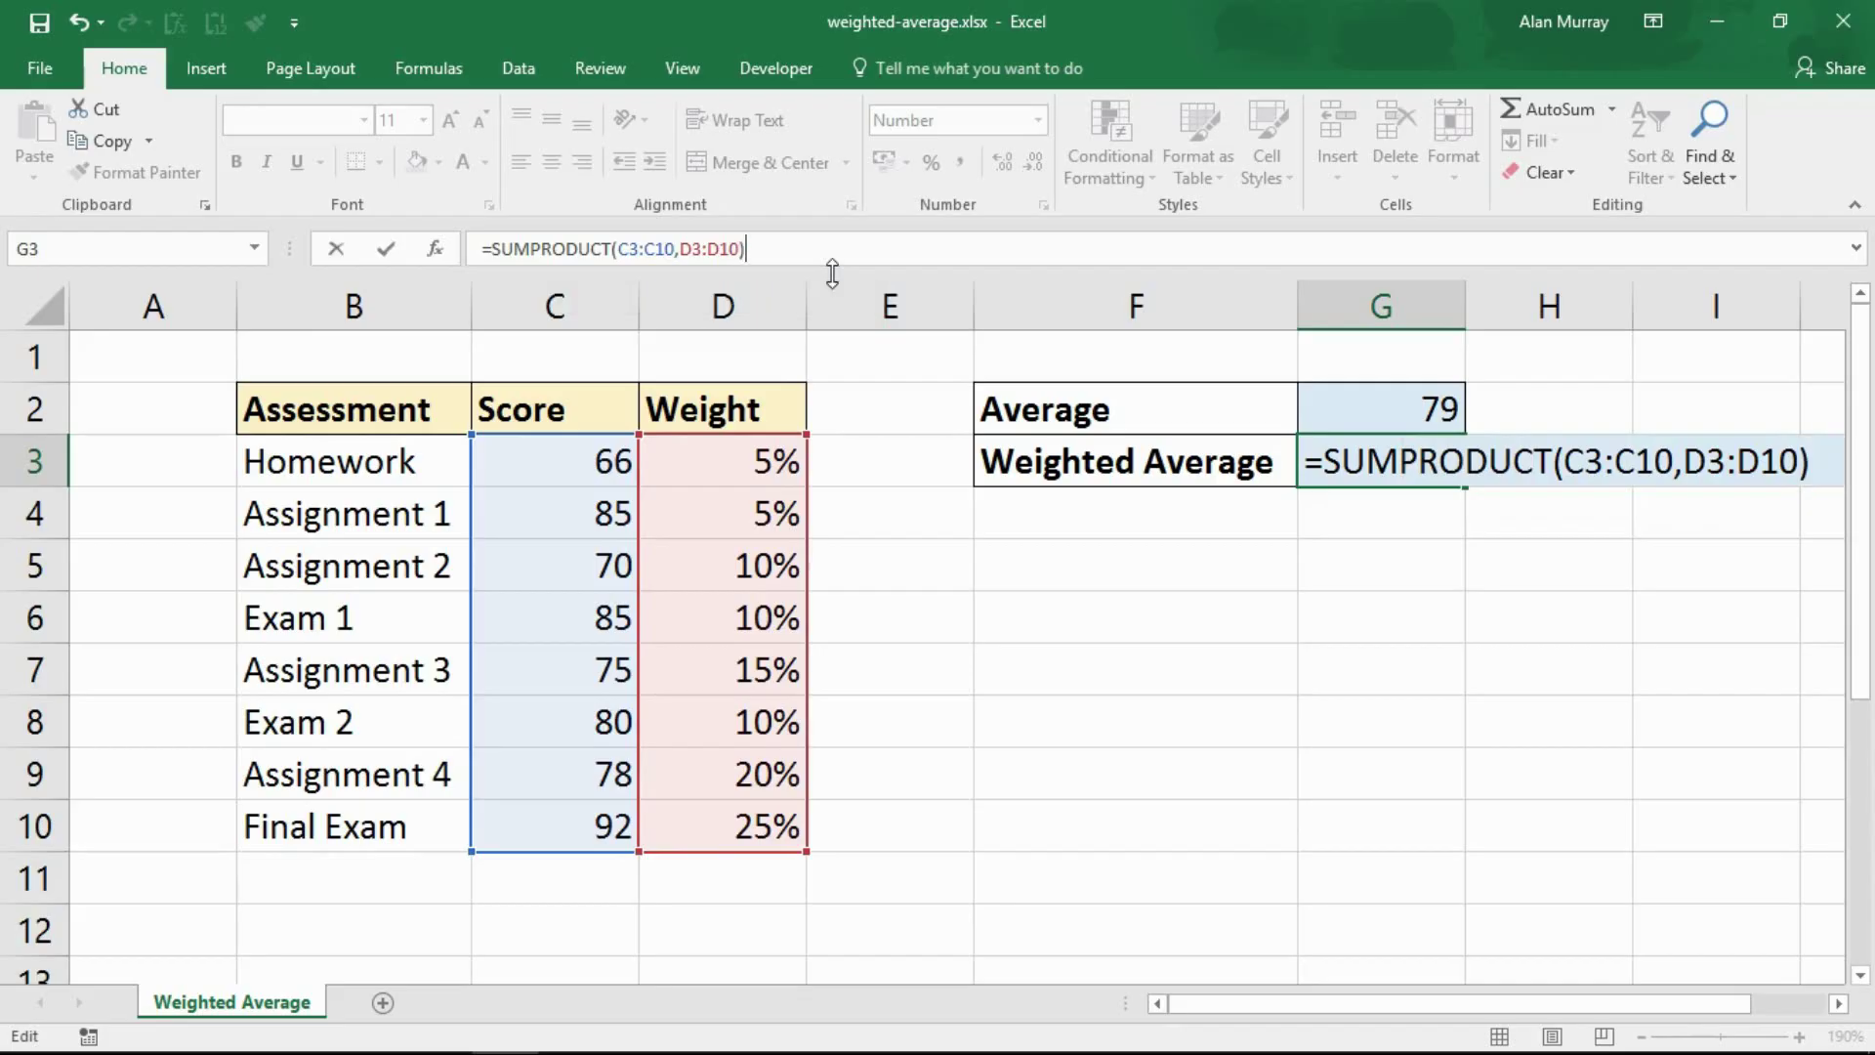
{"action": "type", "text": "/sum"}
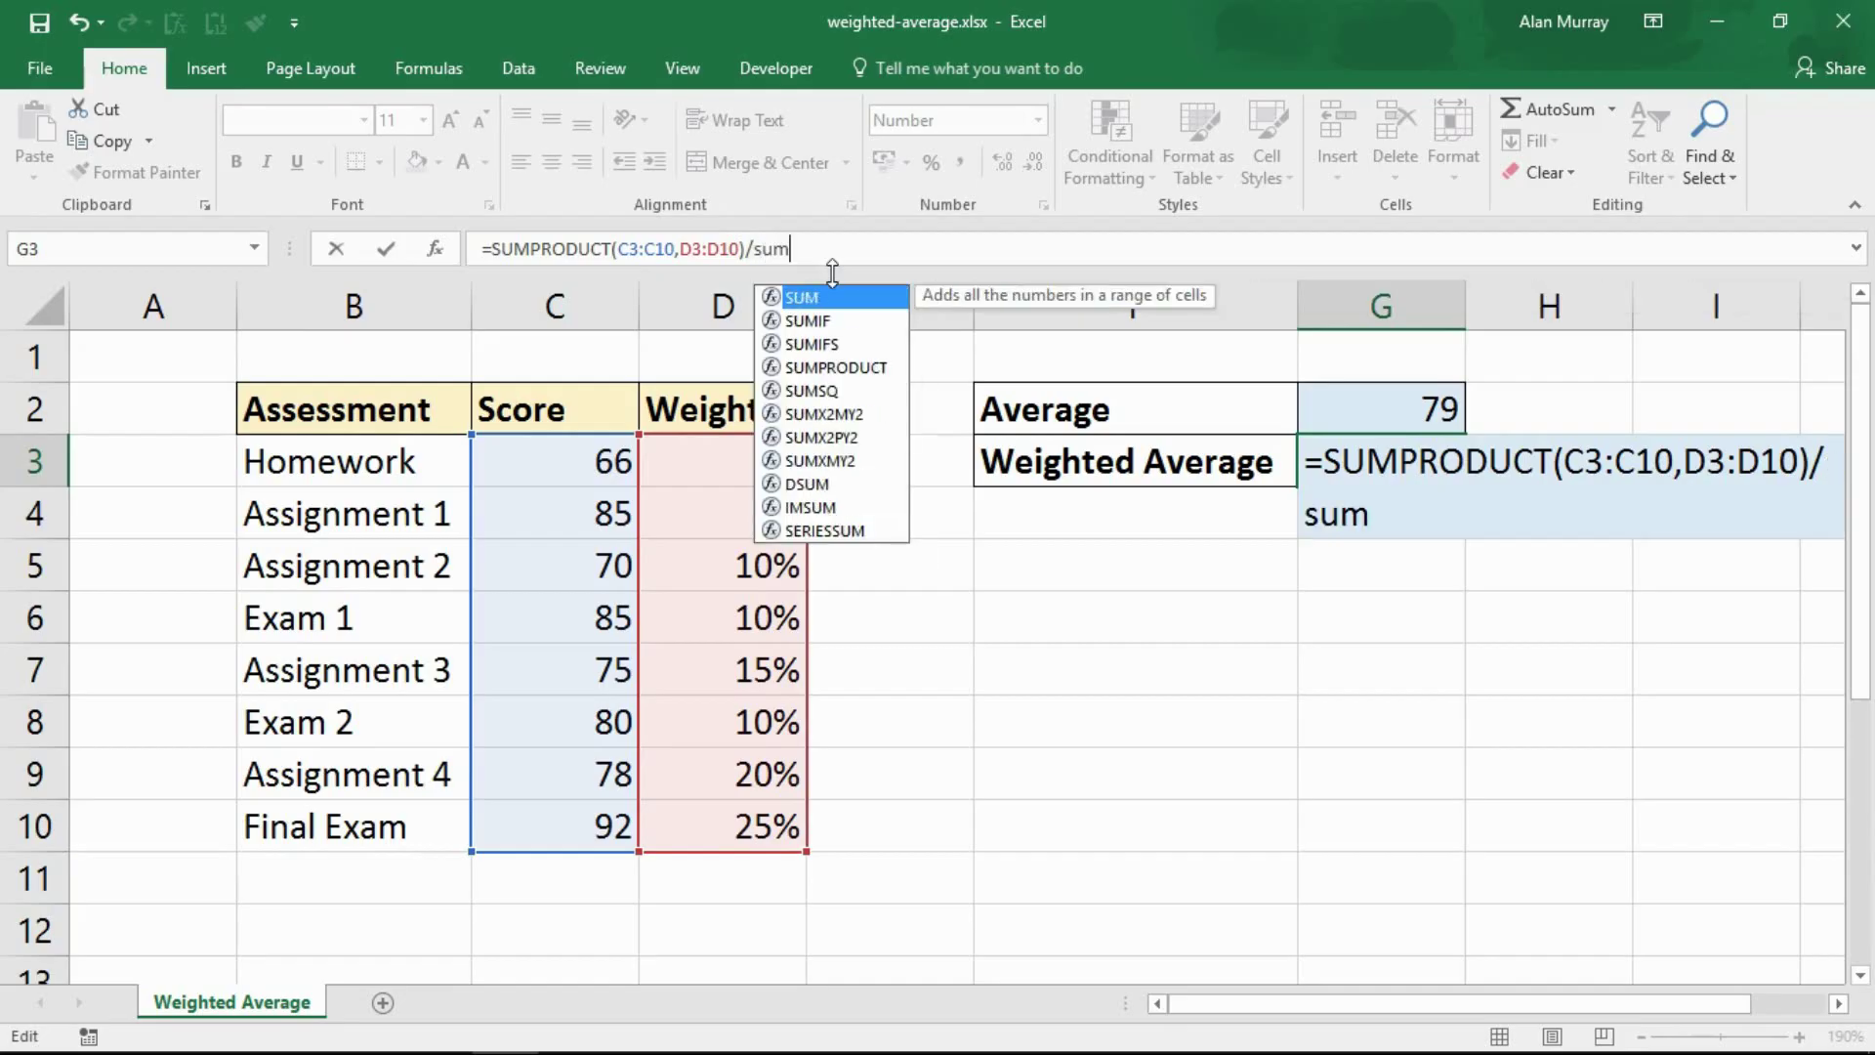
{"action": "type", "text": "("}
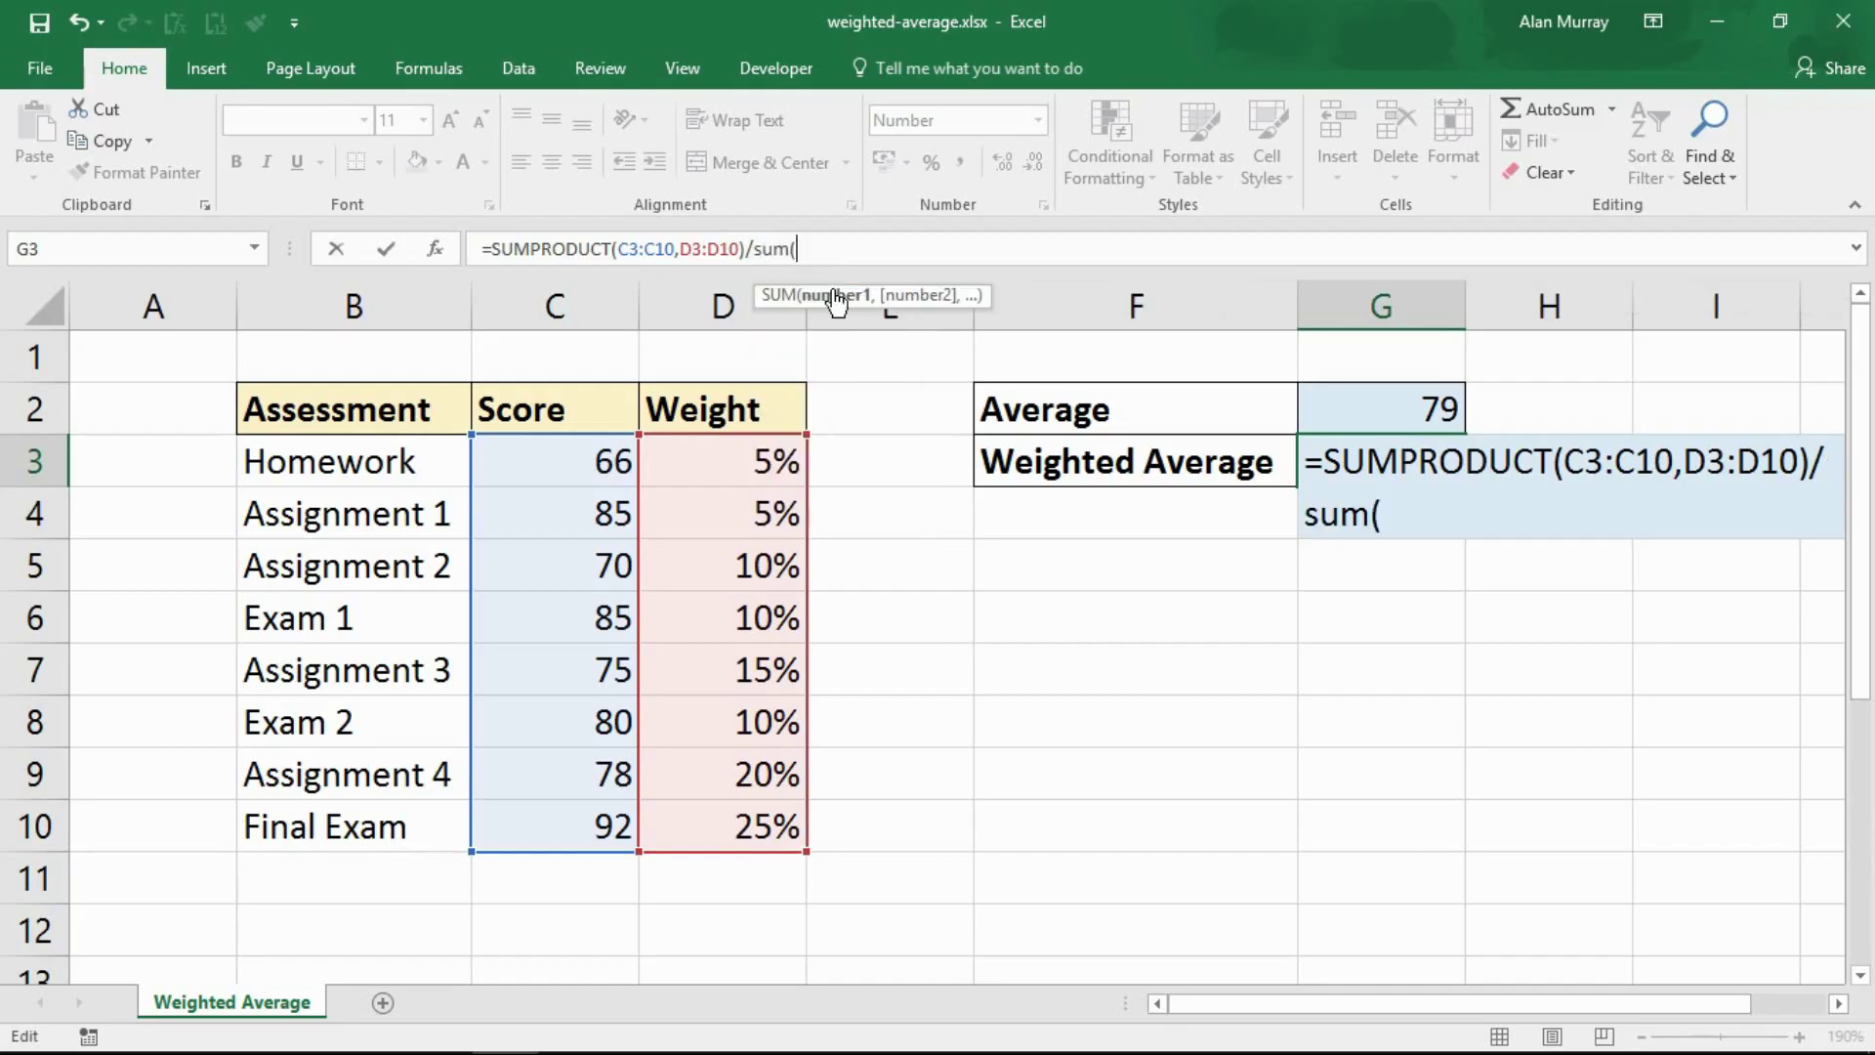
{"action": "left_click_drag", "start_coordinate": [775, 466], "coordinate": [759, 816]}
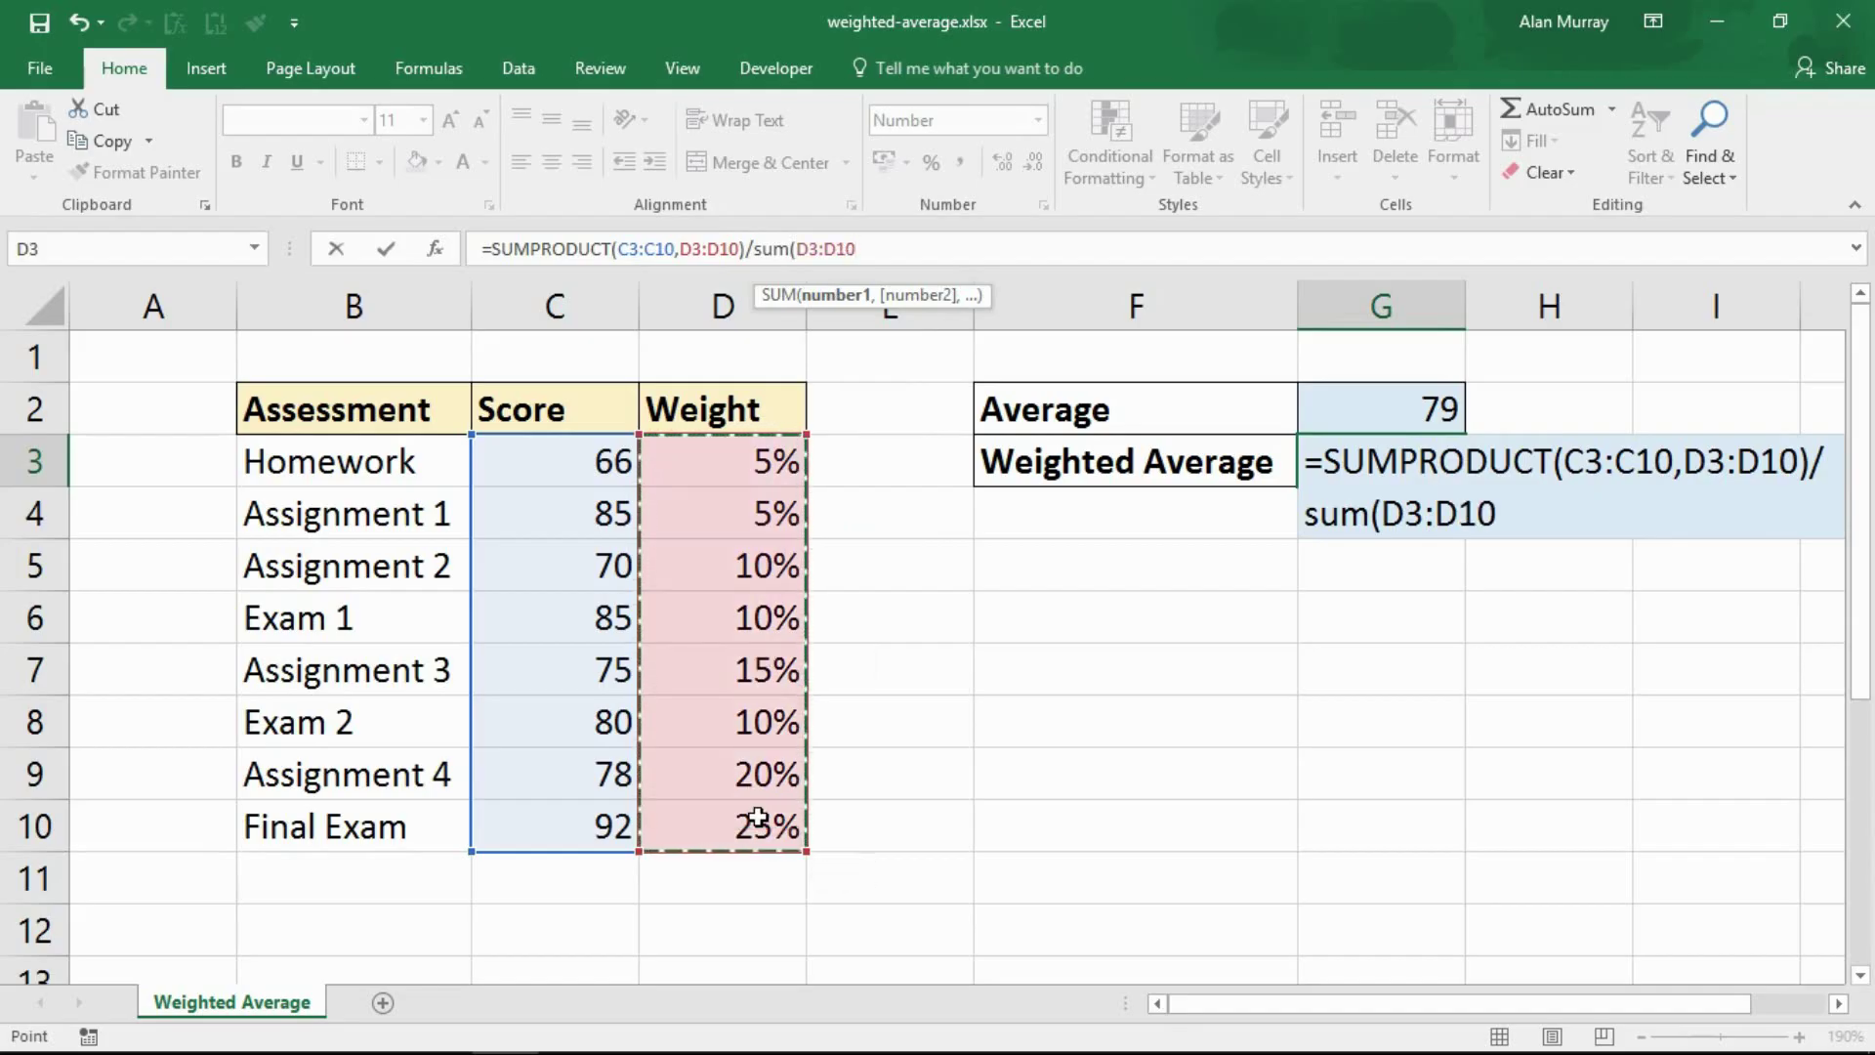
{"action": "type", "text": ")"}
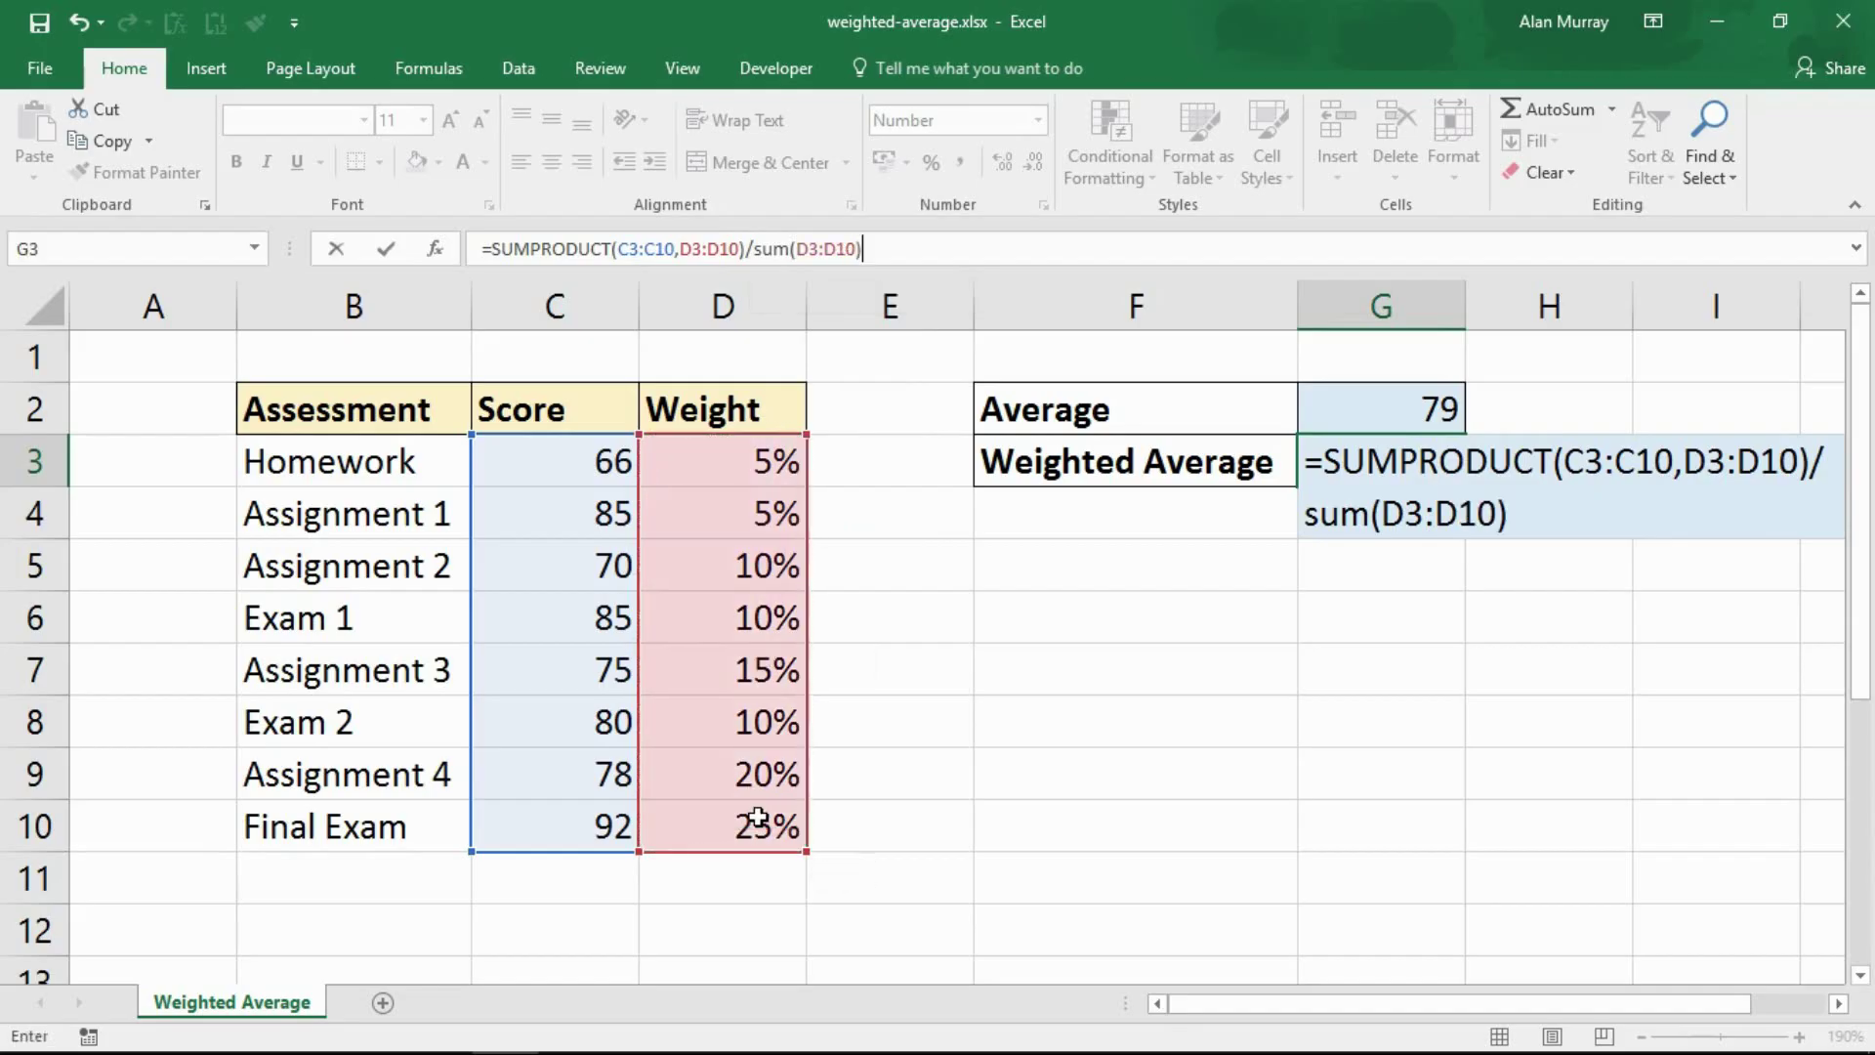
{"action": "left_click", "coordinate": [1840, 1005]}
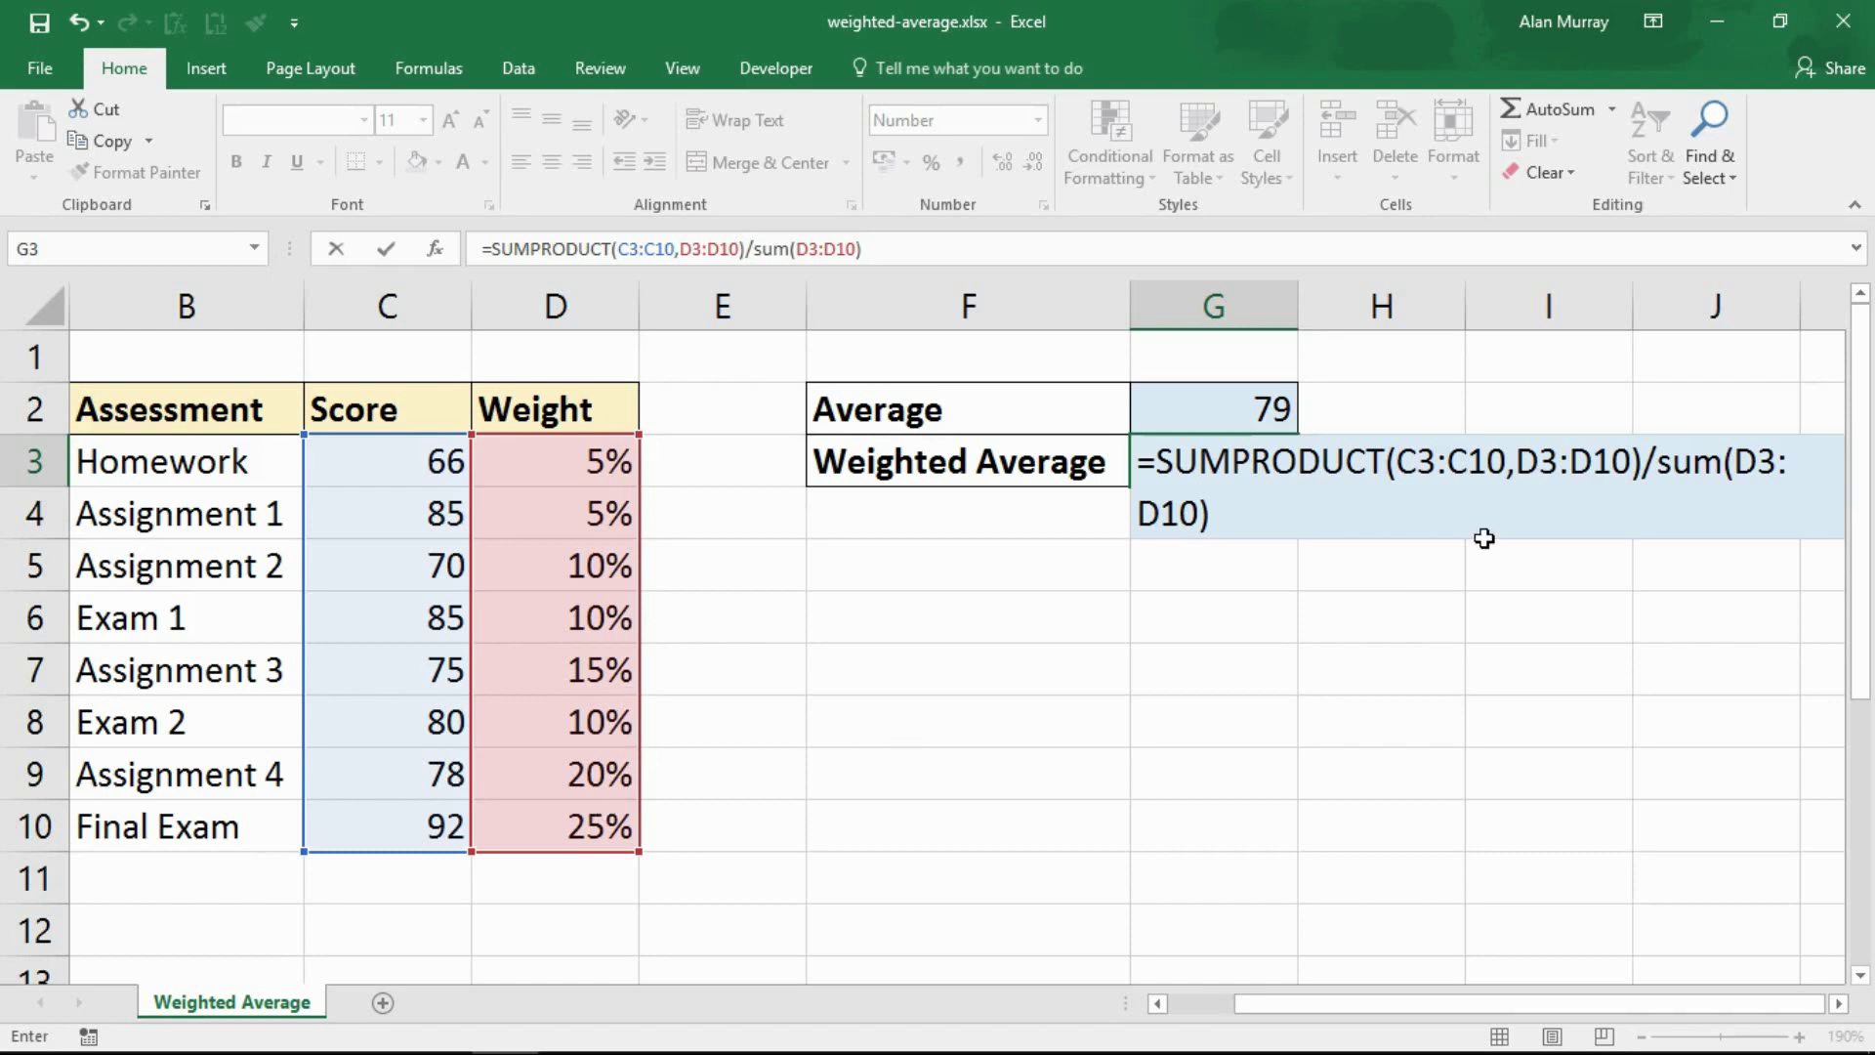
{"action": "left_click_drag", "start_coordinate": [1156, 461], "coordinate": [1704, 472]}
{"action": "left_click", "coordinate": [1648, 459]}
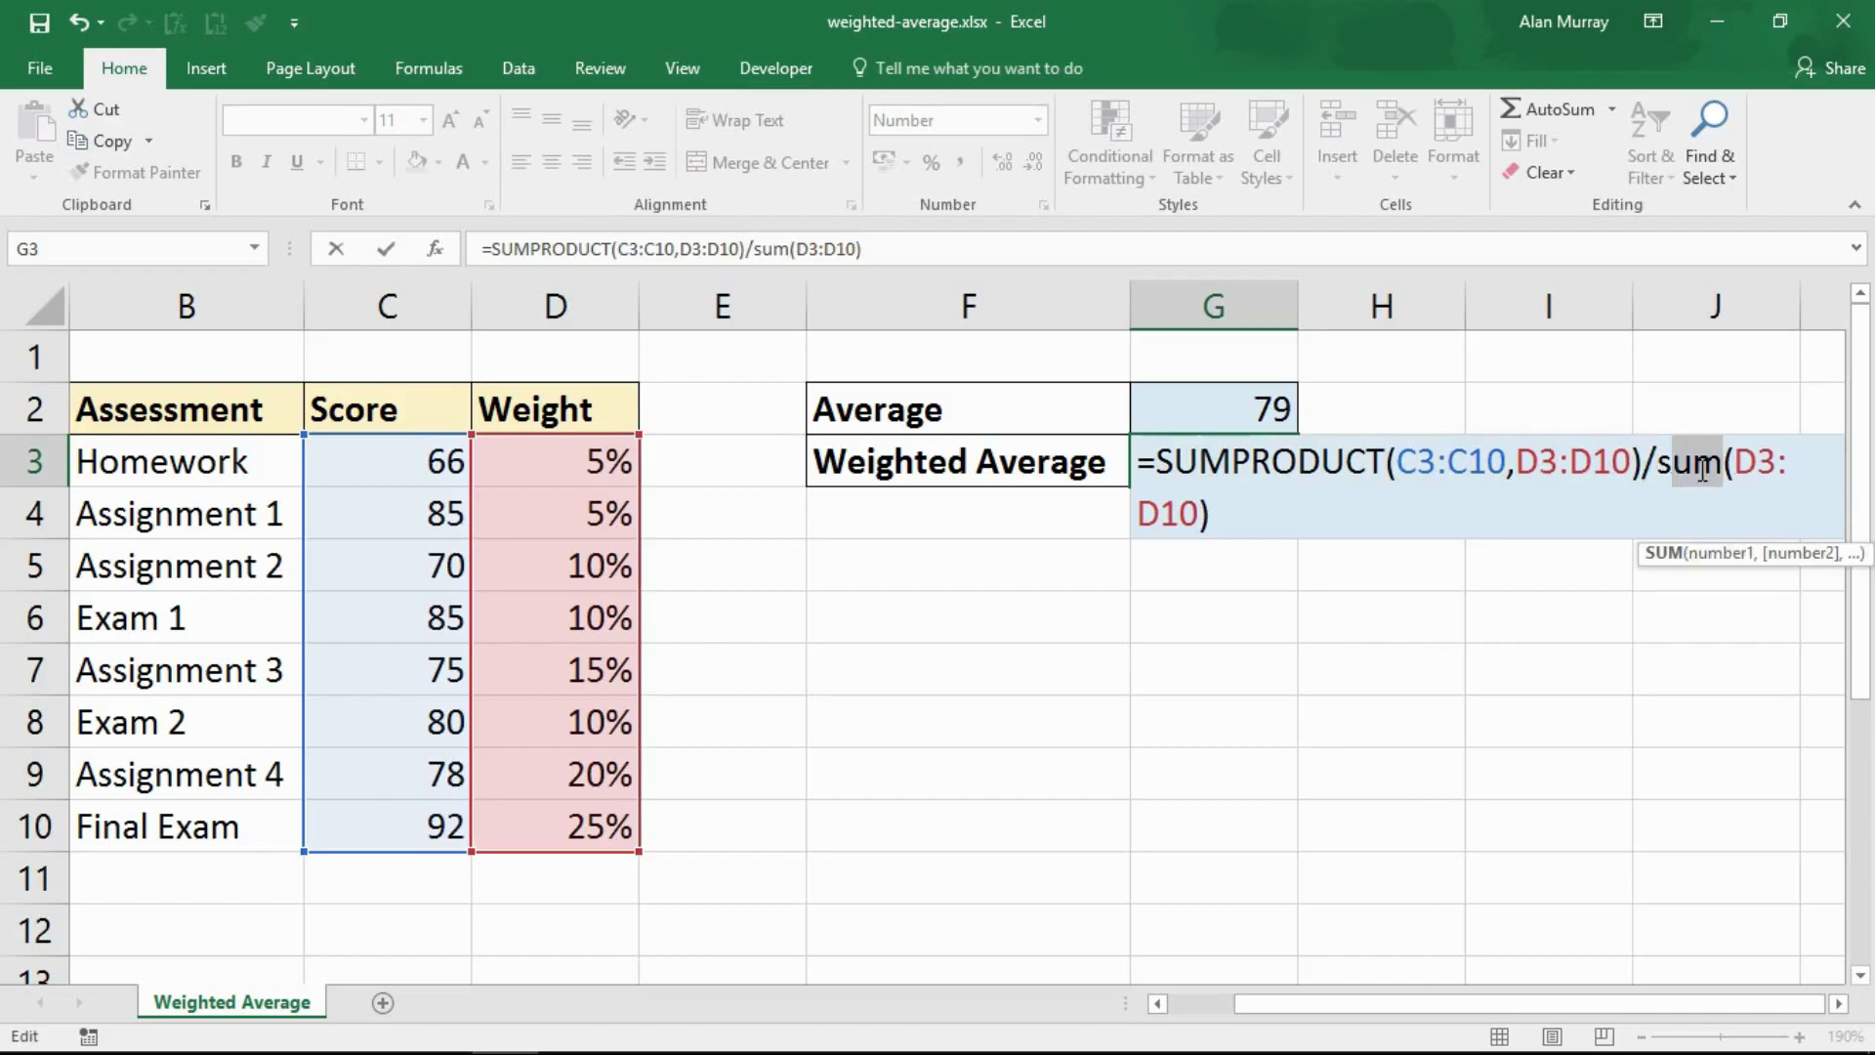
- Commit the weighted average formula, then compare with G2's simple average of scores C3:C10
{"action": "key", "text": "Return"}
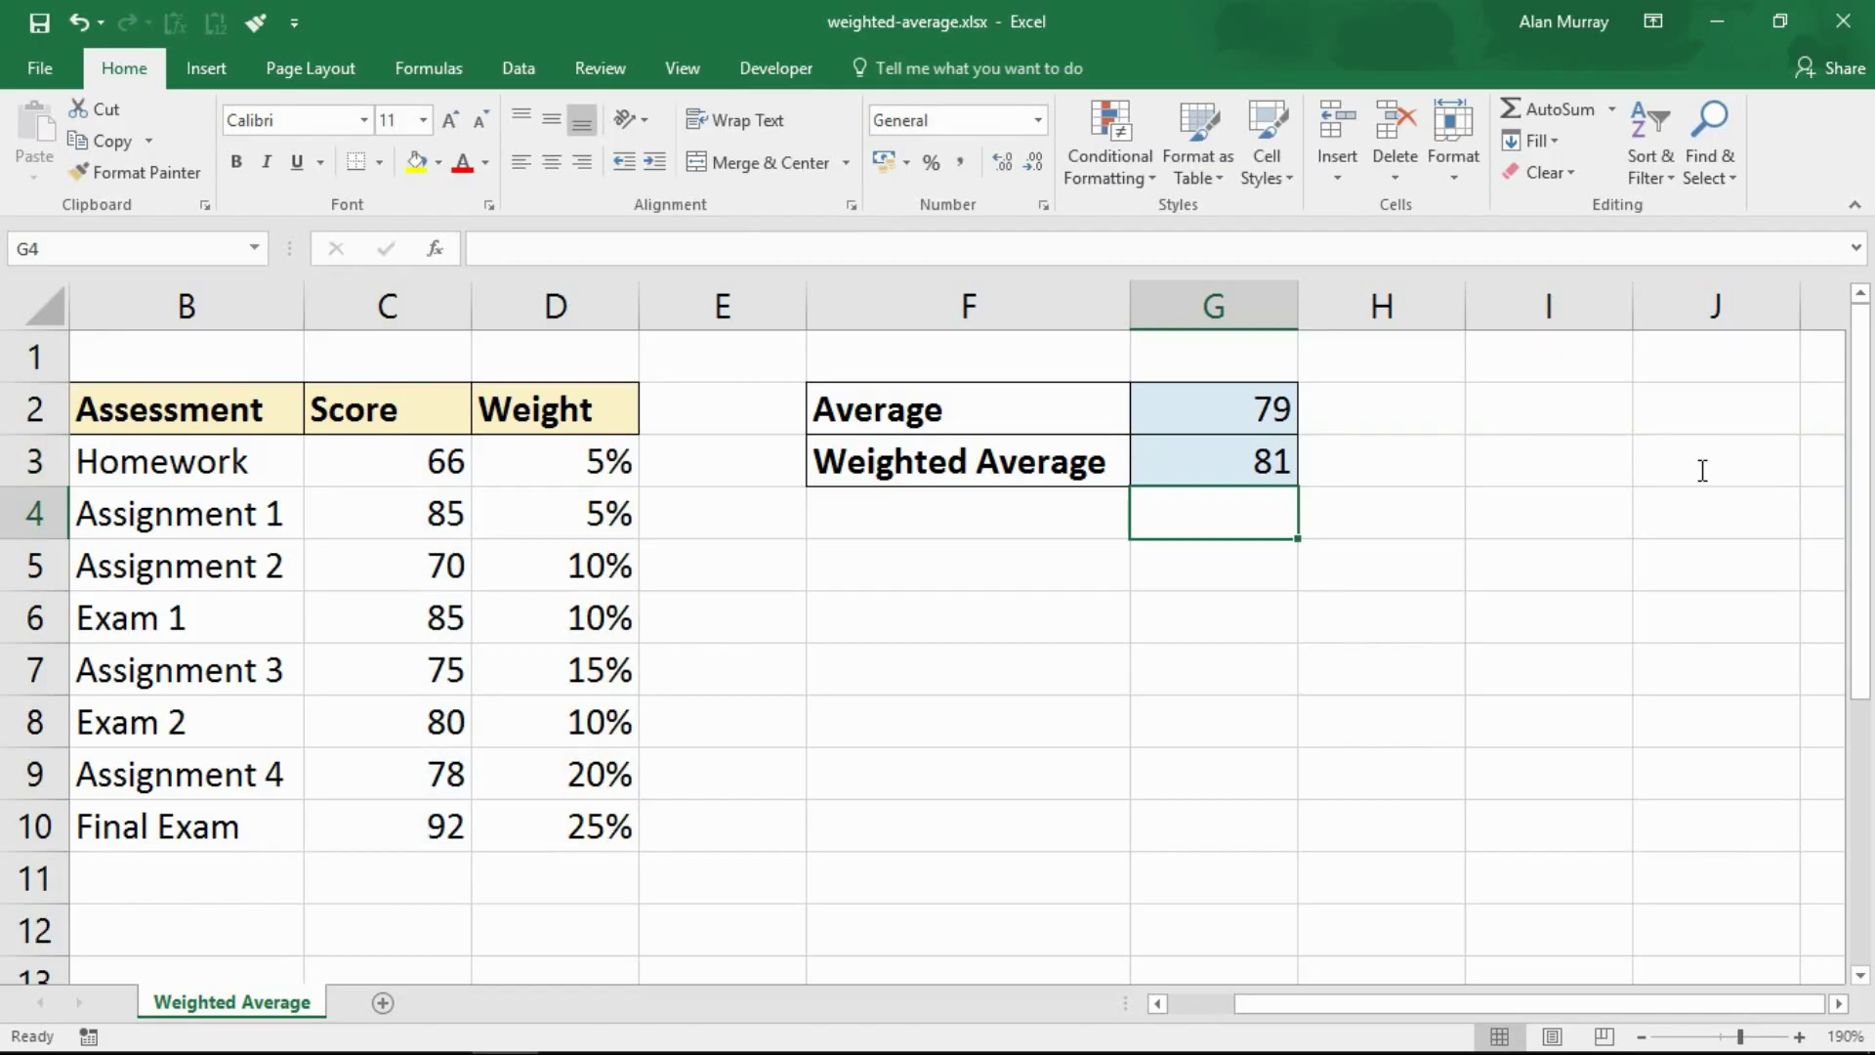
{"action": "left_click", "coordinate": [1251, 410]}
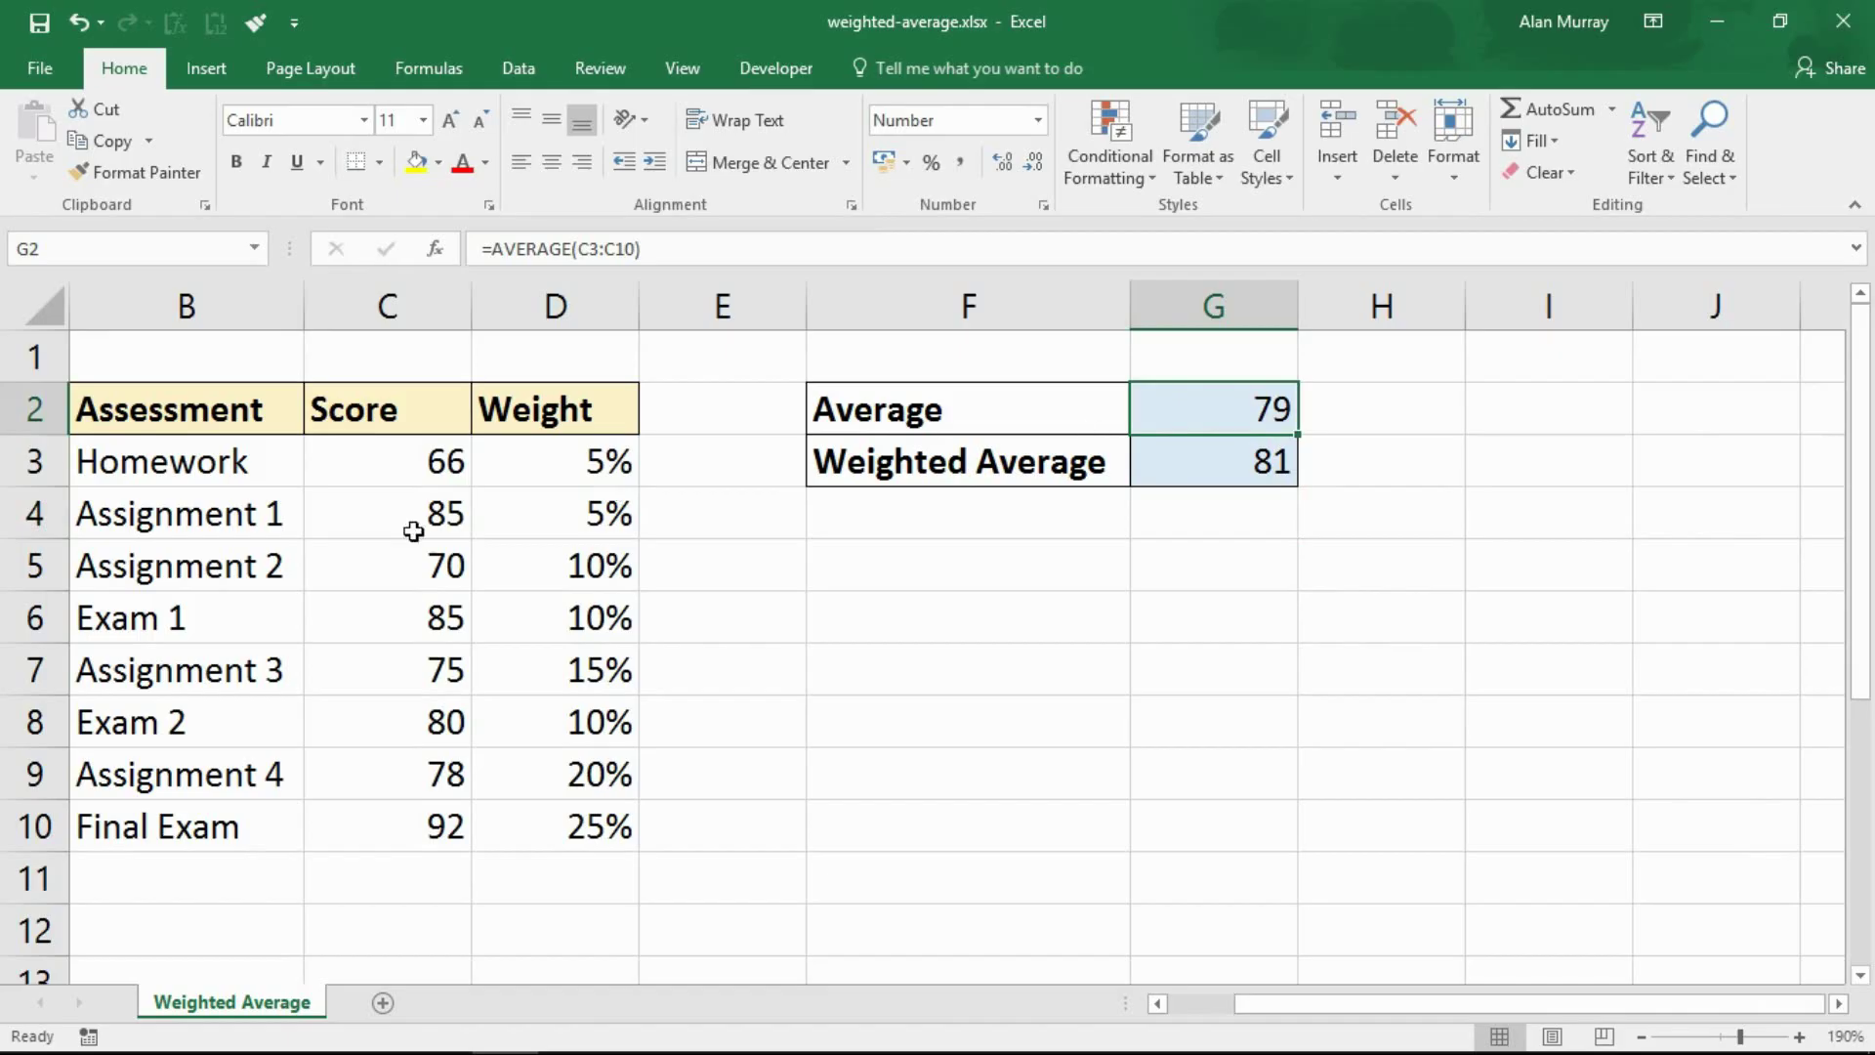
{"action": "left_click_drag", "start_coordinate": [436, 471], "coordinate": [420, 830]}
{"action": "left_click", "coordinate": [732, 780]}
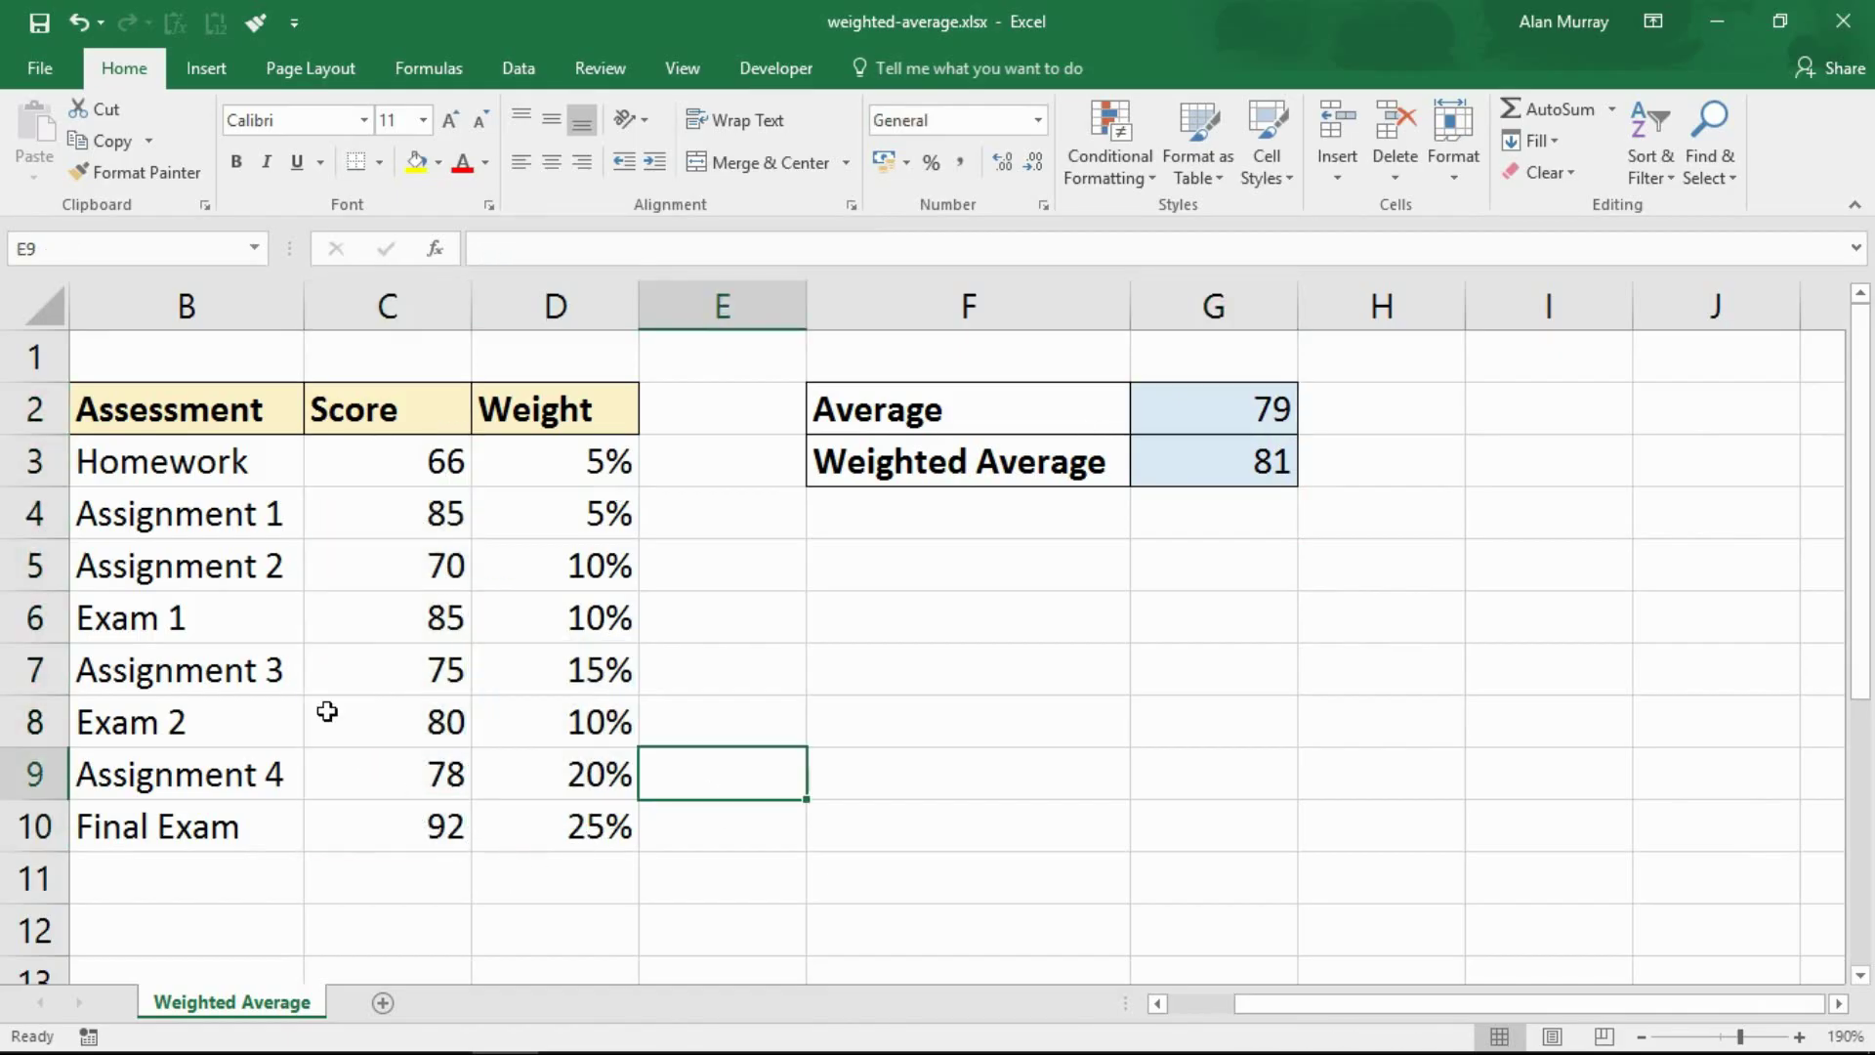
- Point out the Assignment 3, Assignment 4 and Final Exam rows and weights, then reselect G3
{"action": "left_click_drag", "start_coordinate": [284, 669], "coordinate": [573, 659]}
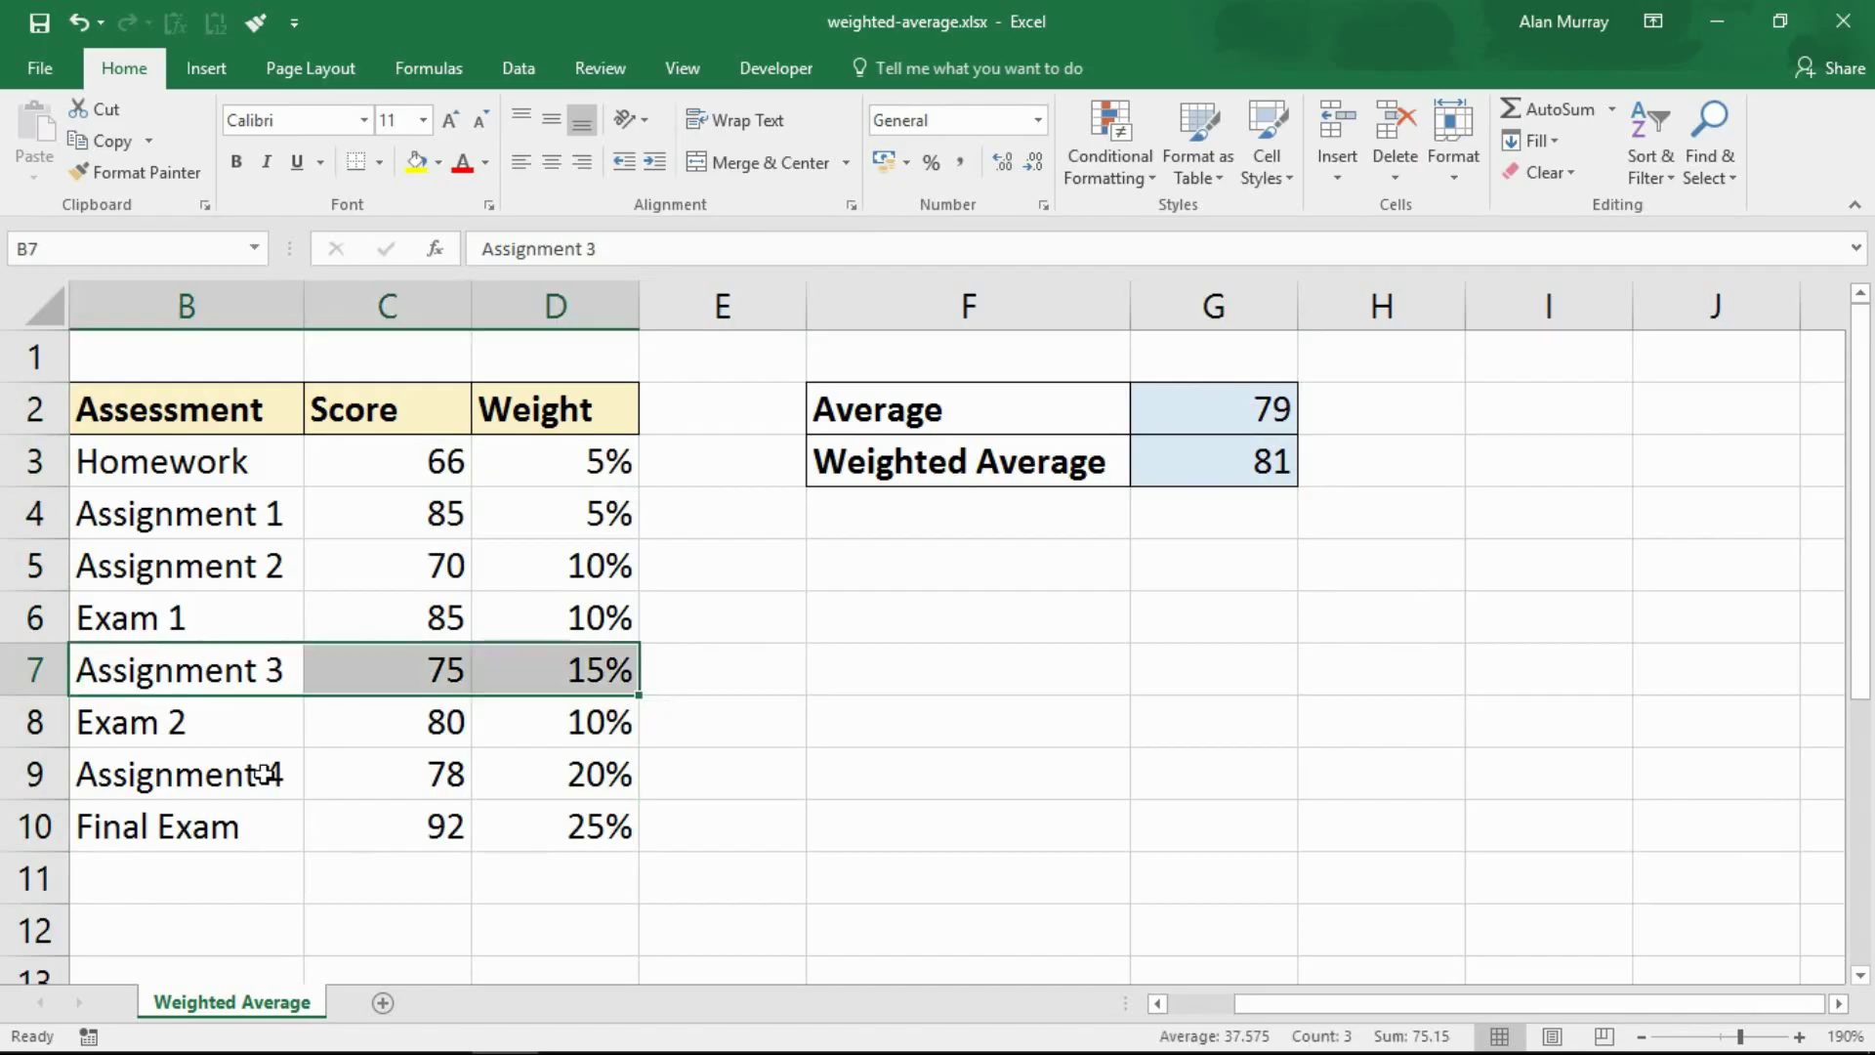
{"action": "left_click_drag", "start_coordinate": [263, 774], "coordinate": [628, 787]}
{"action": "left_click", "coordinate": [879, 619]}
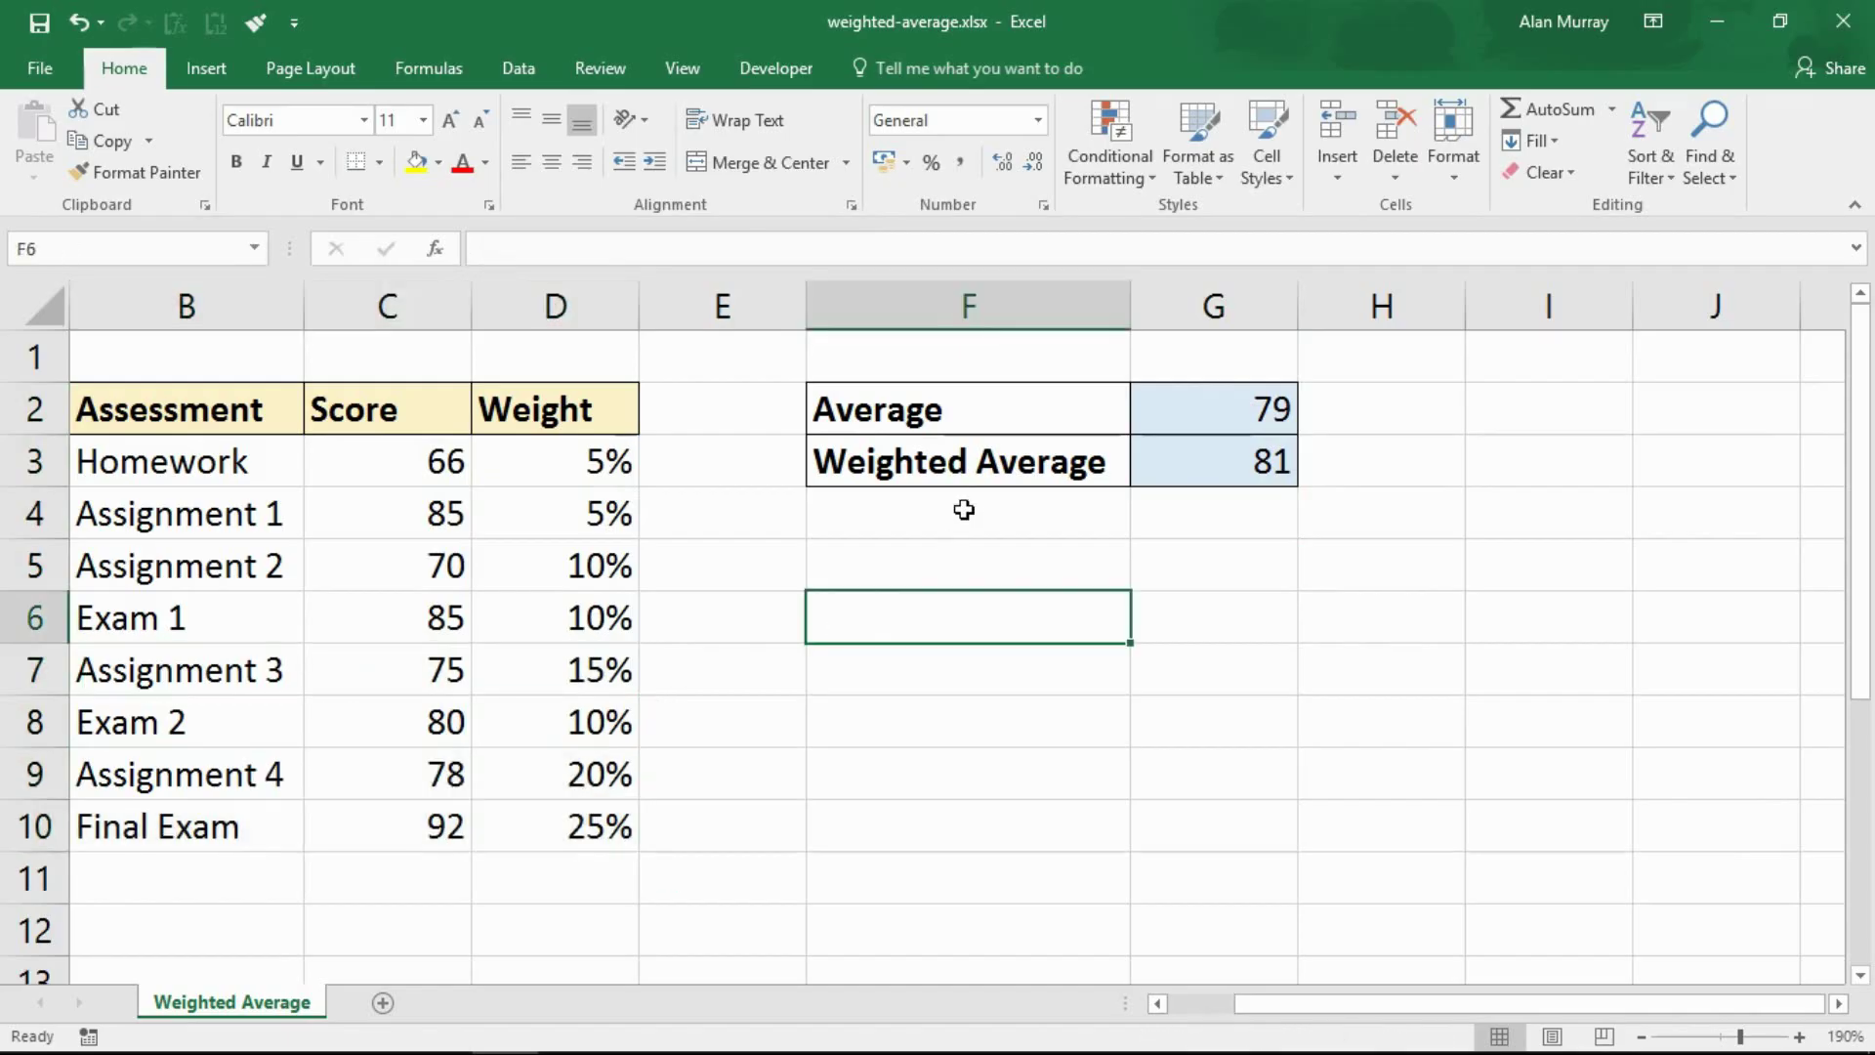
{"action": "left_click", "coordinate": [1212, 446]}
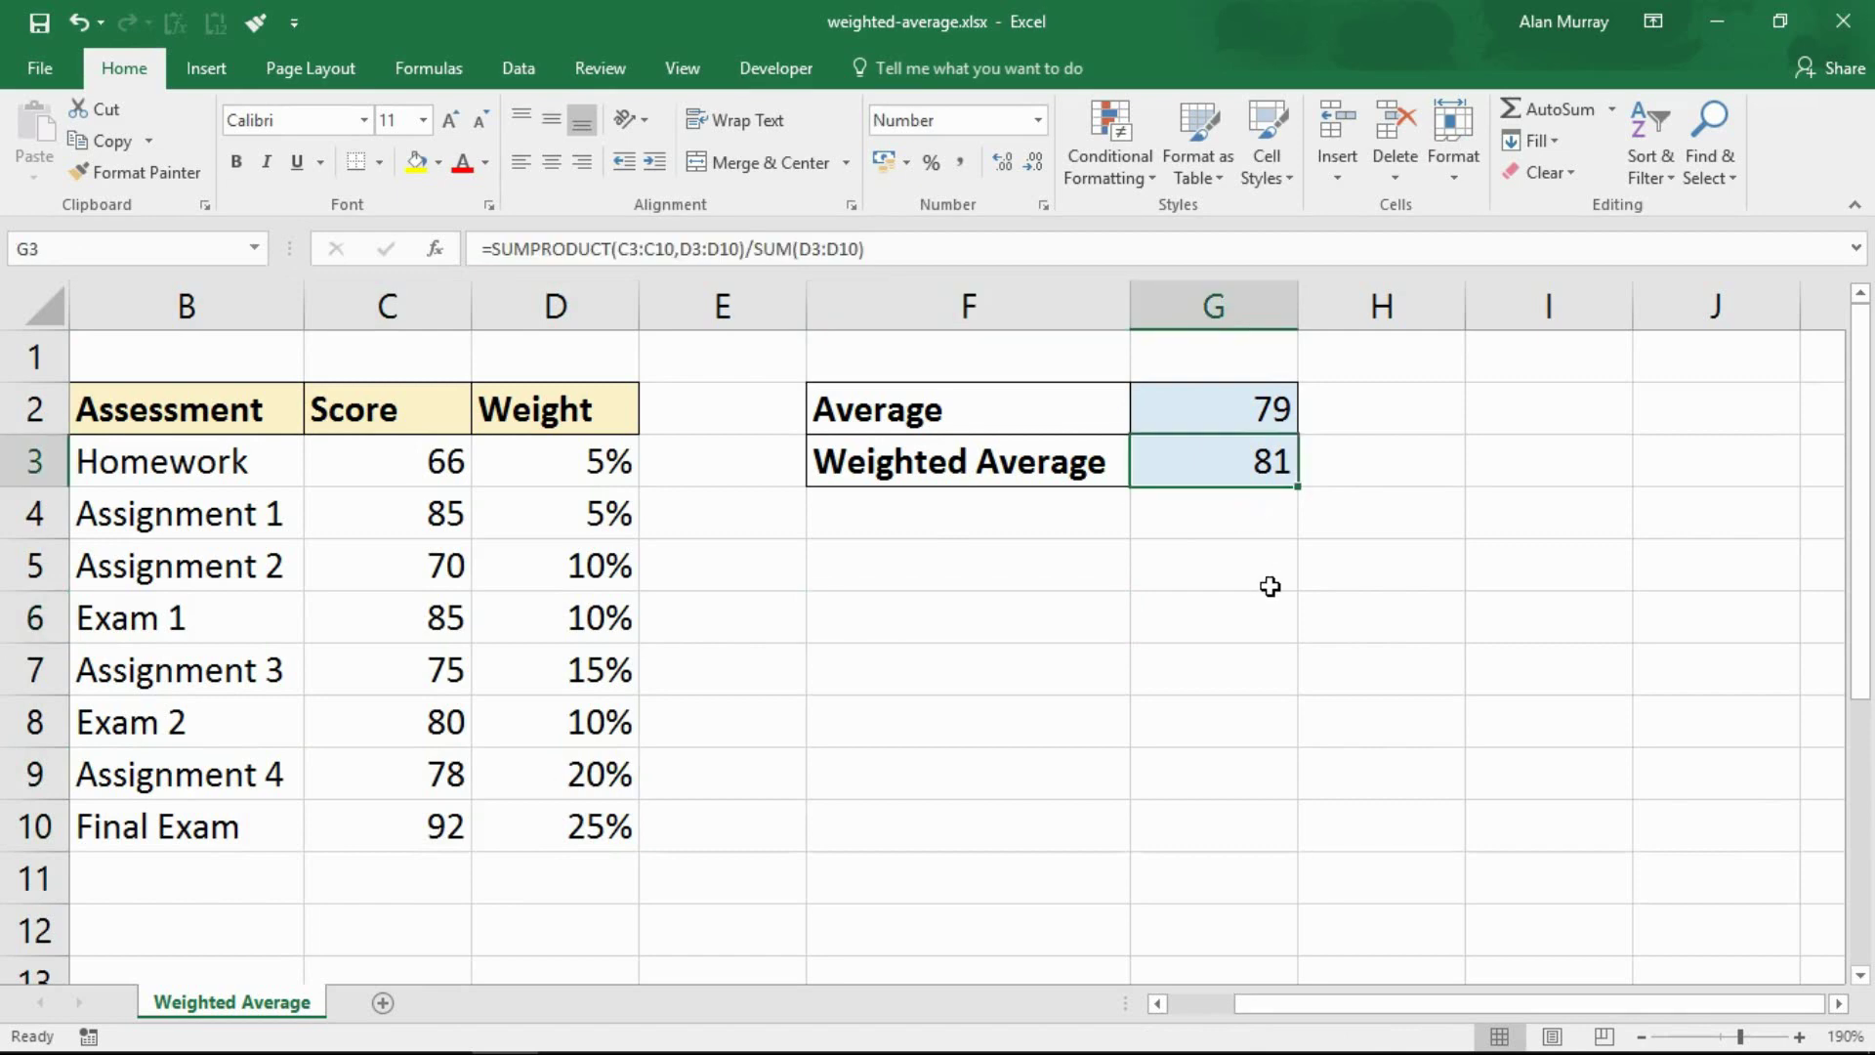